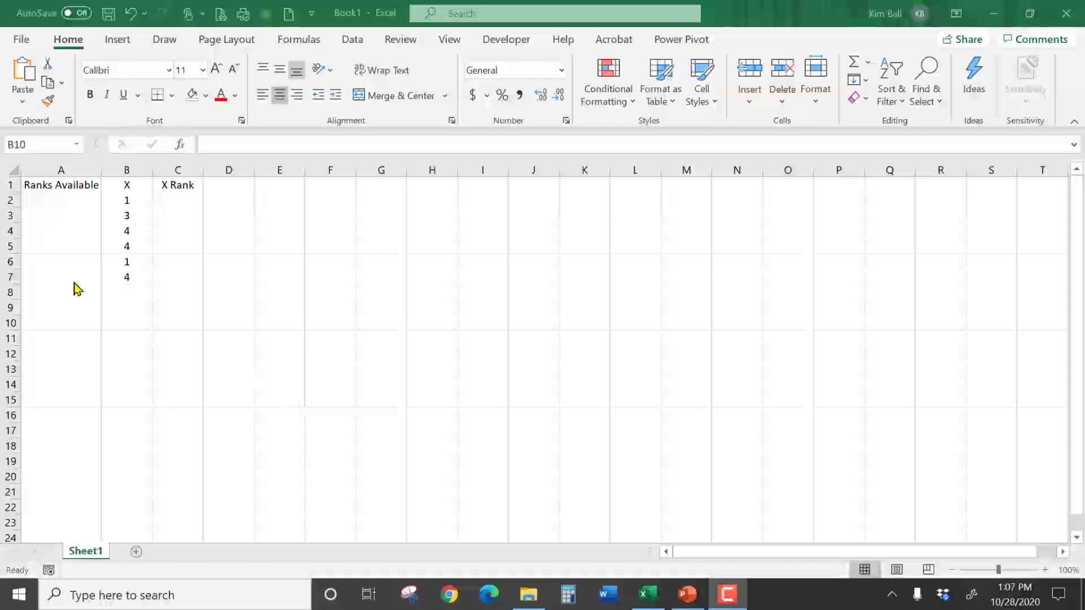
Enter the ranks 1 through 6 in cells A2:A7 beside the X values
click(77, 201)
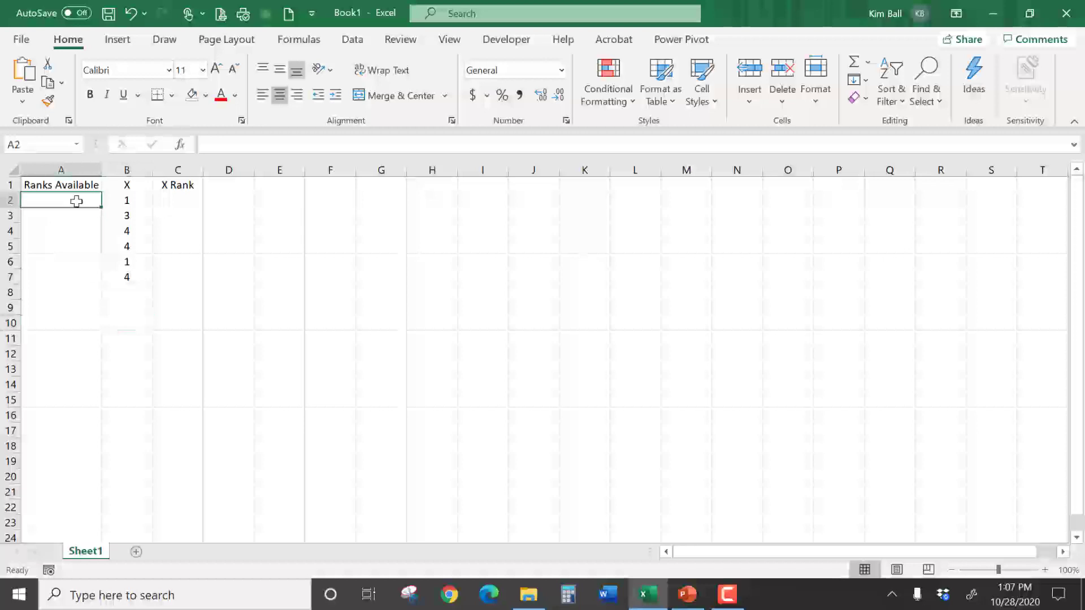
text(1 )
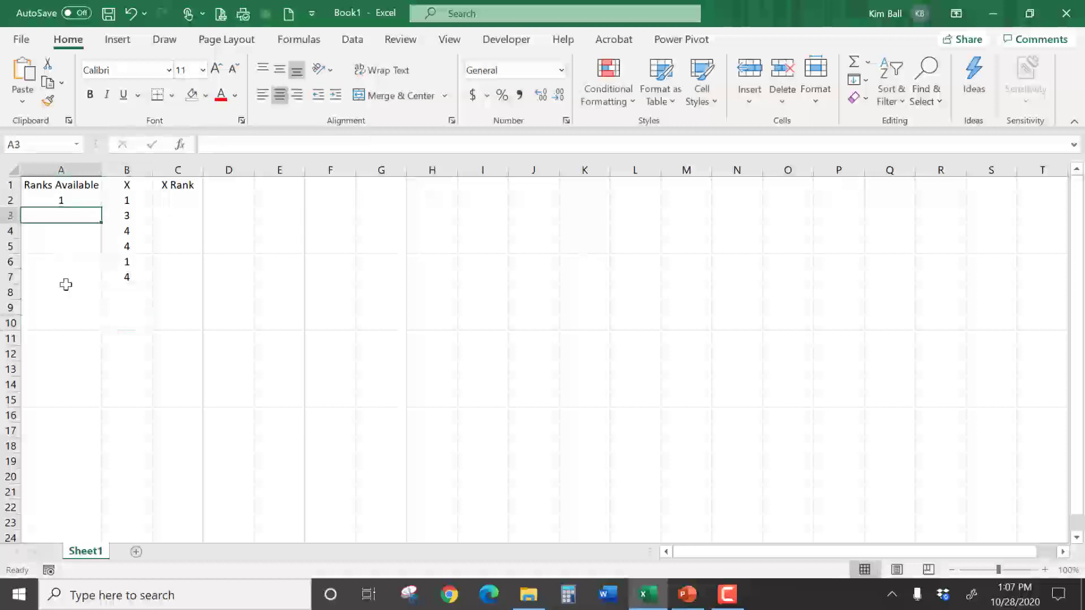
text(2 3 4 5 6)
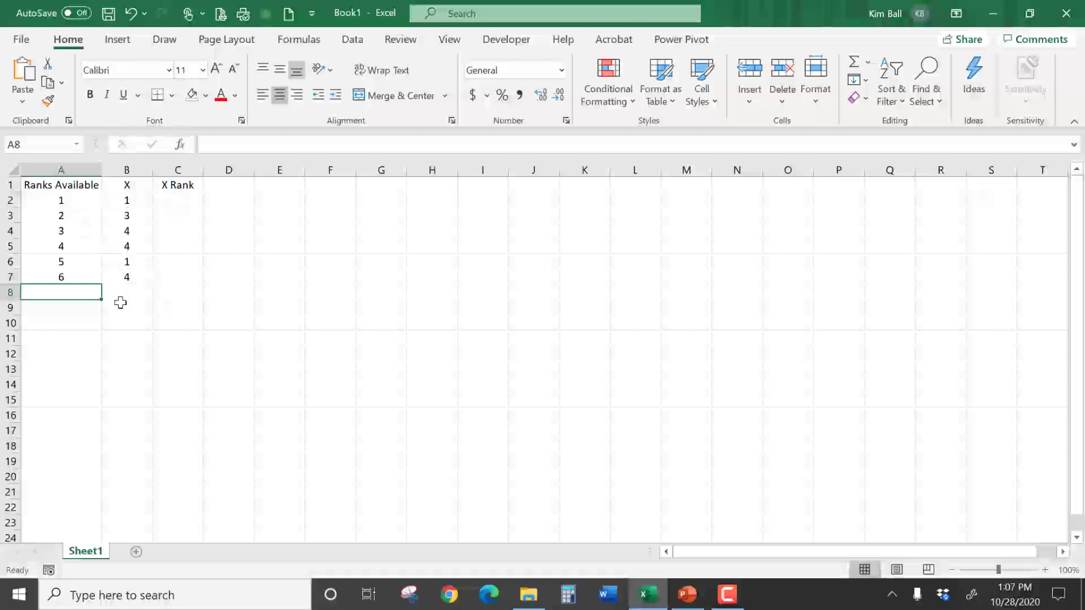
Fill the two tied X values of 1 in B2 and B6 yellow
click(138, 202)
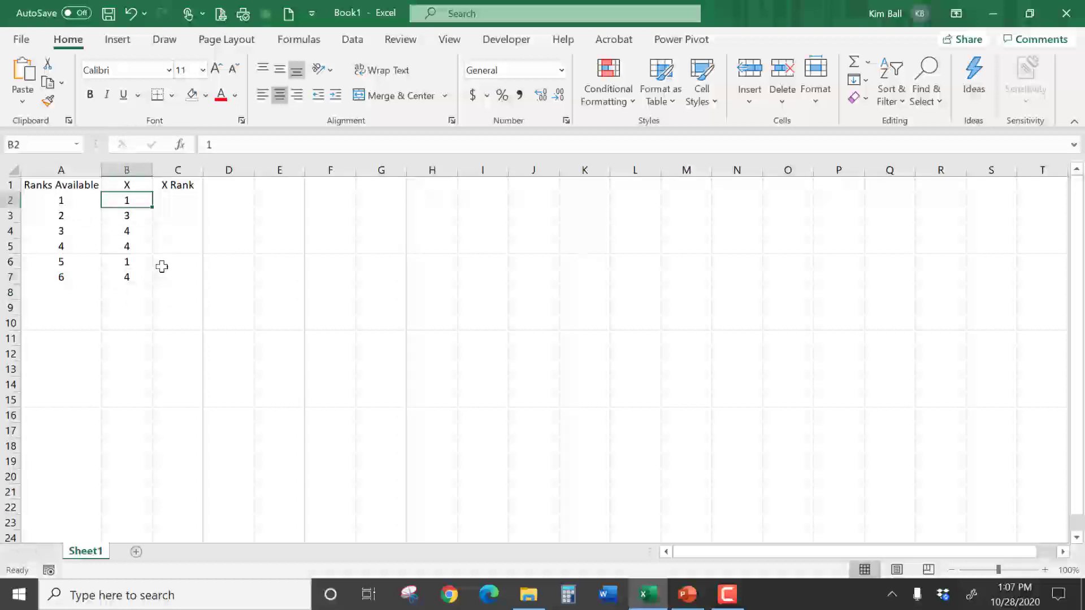
ctrl+click(140, 261)
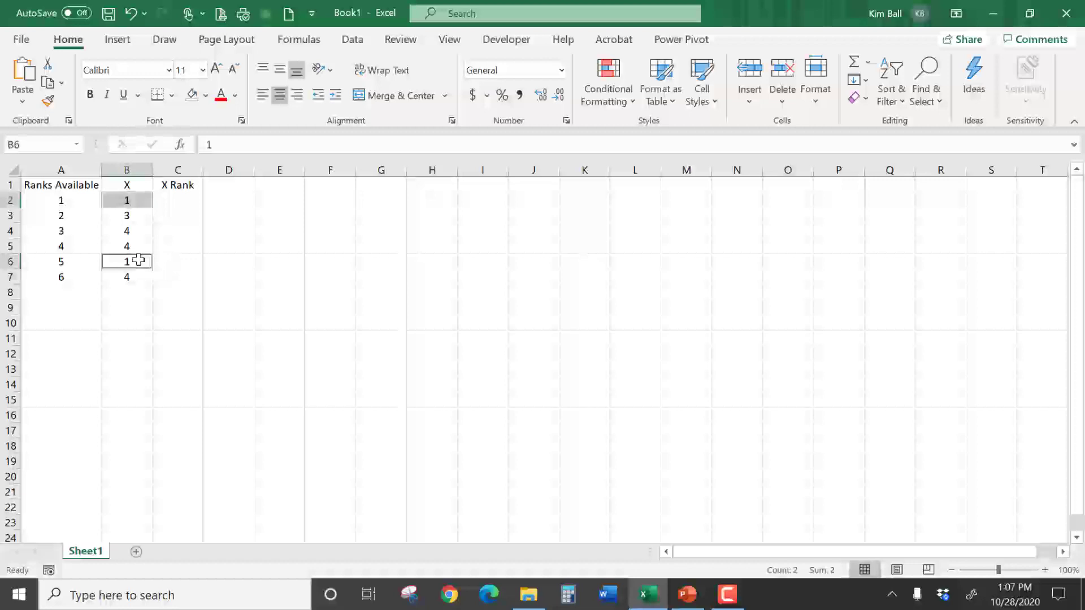
click(206, 95)
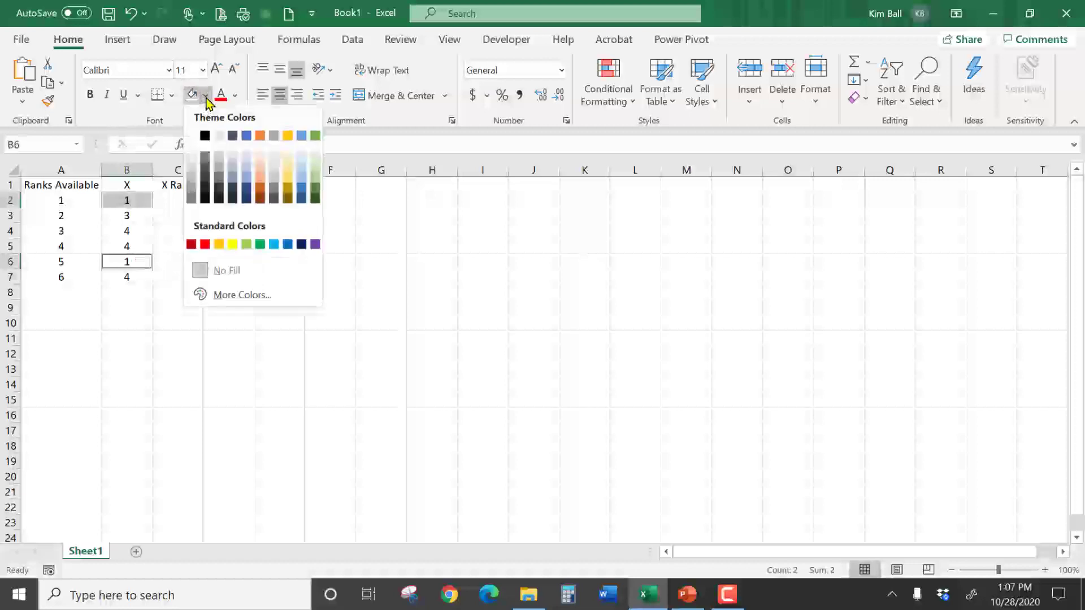
click(232, 244)
click(126, 383)
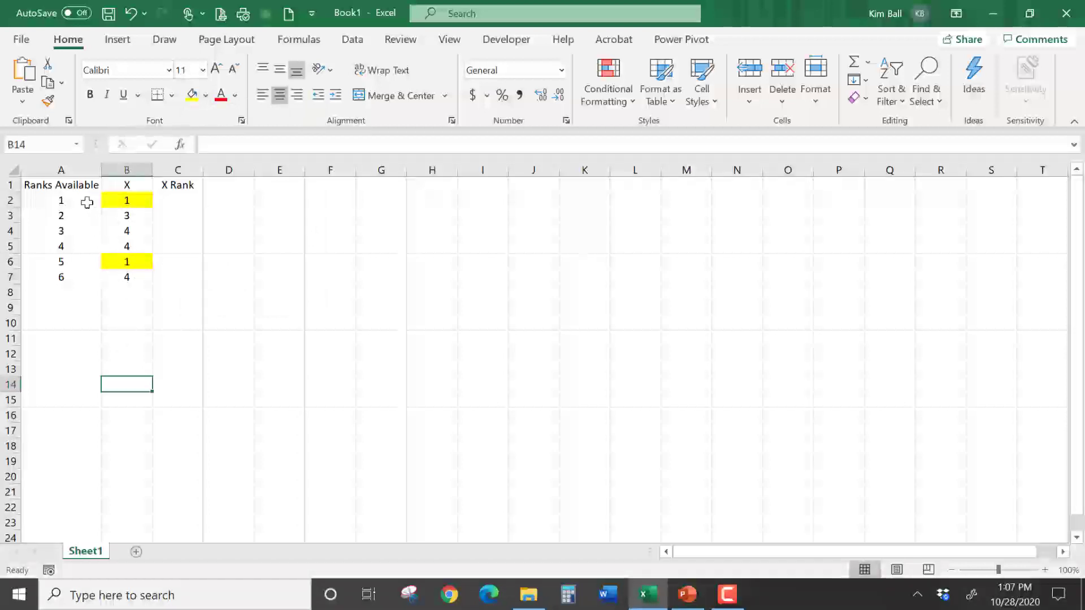
Fill the available ranks 1 and 2 in A2:A3 yellow
drag(86, 202, 75, 215)
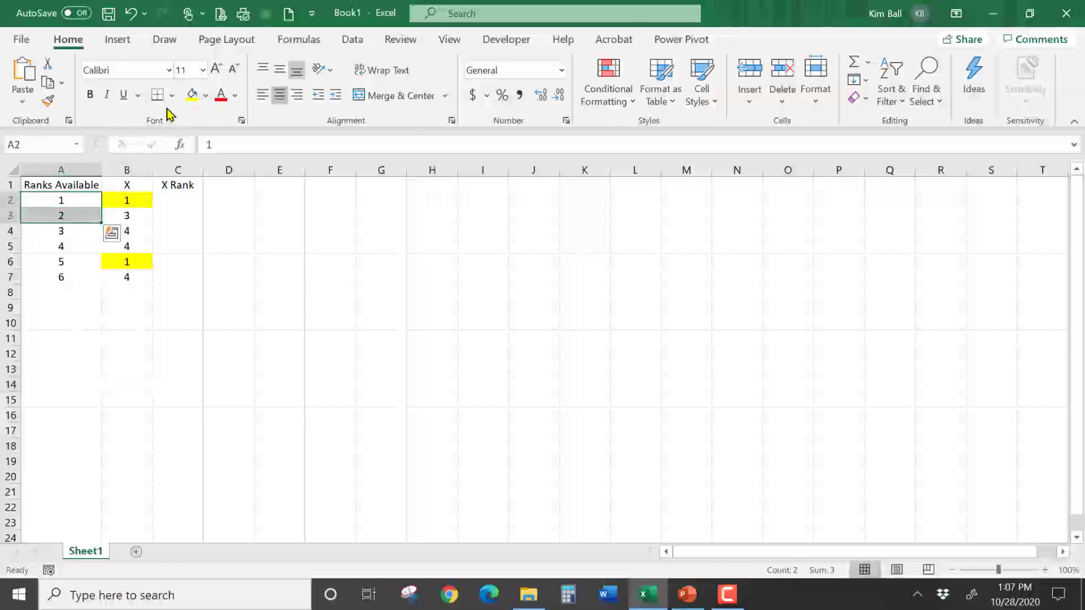
click(193, 95)
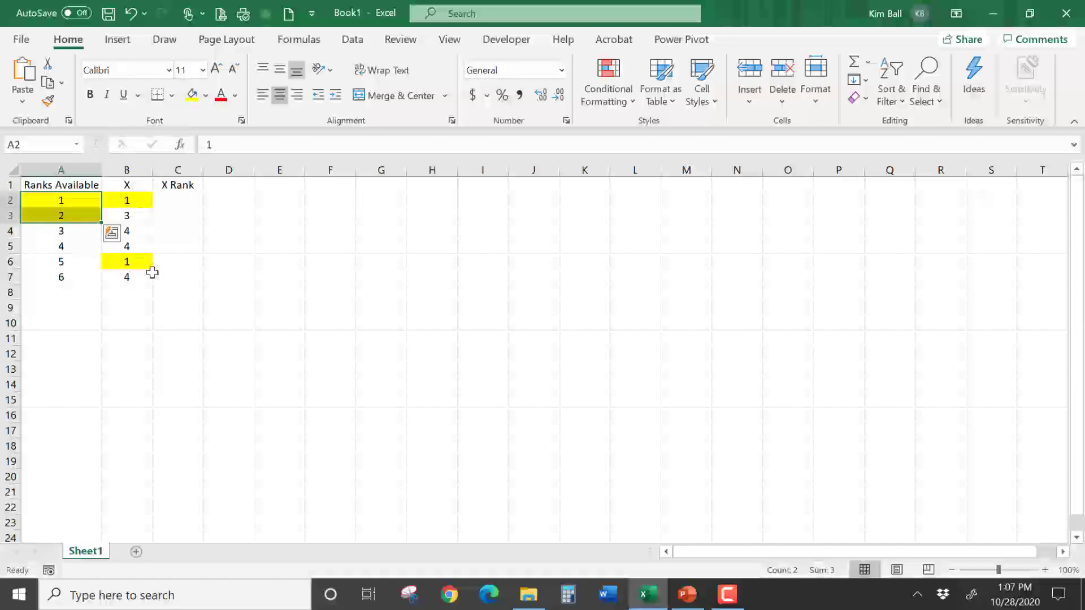
click(177, 200)
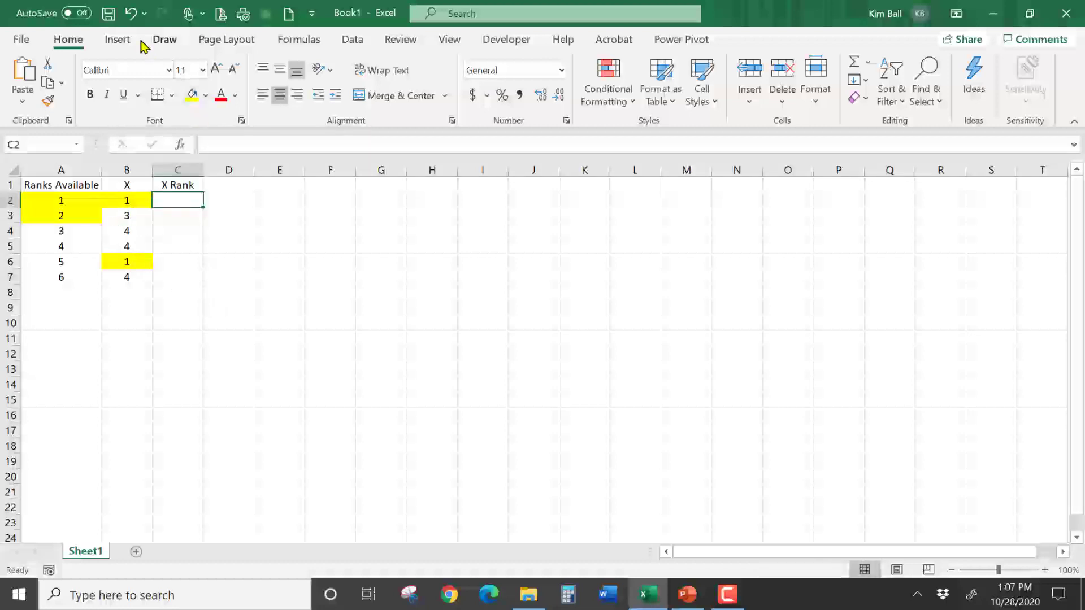
Insert an equation box starting with the fraction (1 + 2)/2 followed by an equals sign
click(117, 39)
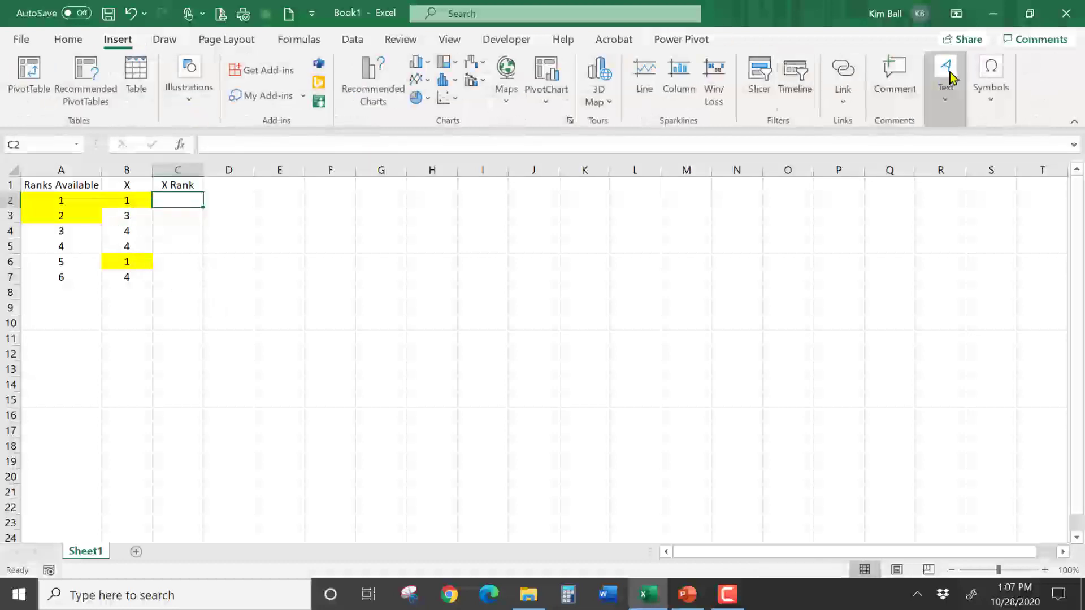
click(651, 19)
text(eq)
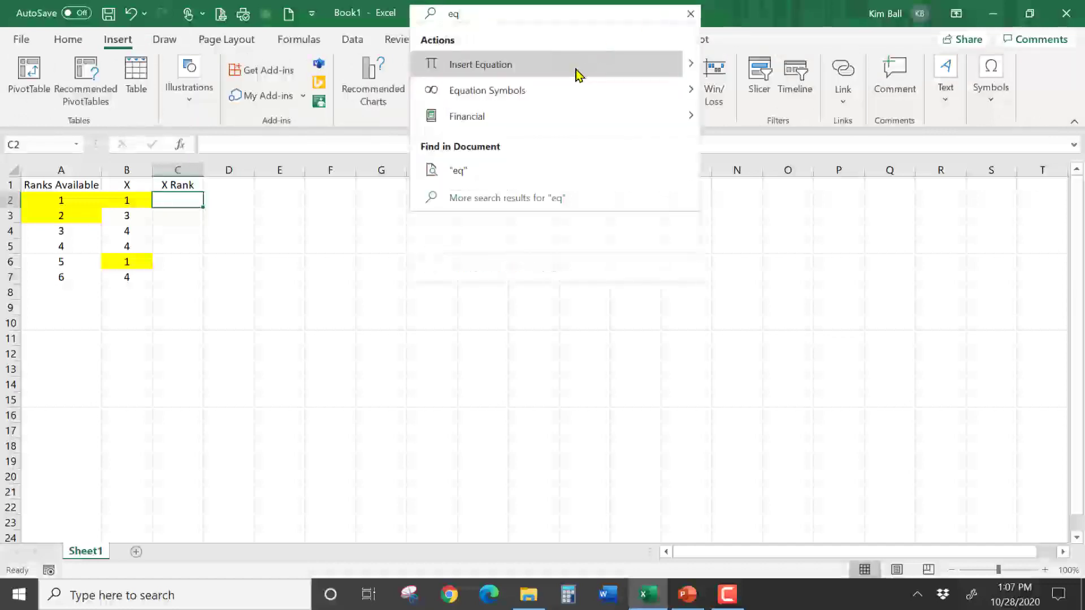
click(575, 74)
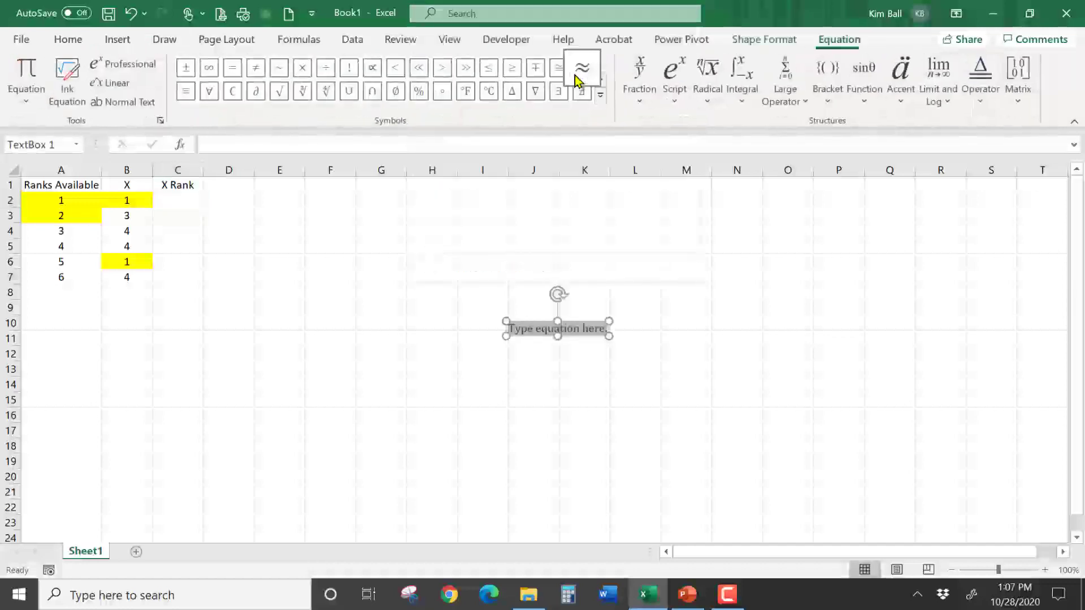
click(639, 88)
click(668, 168)
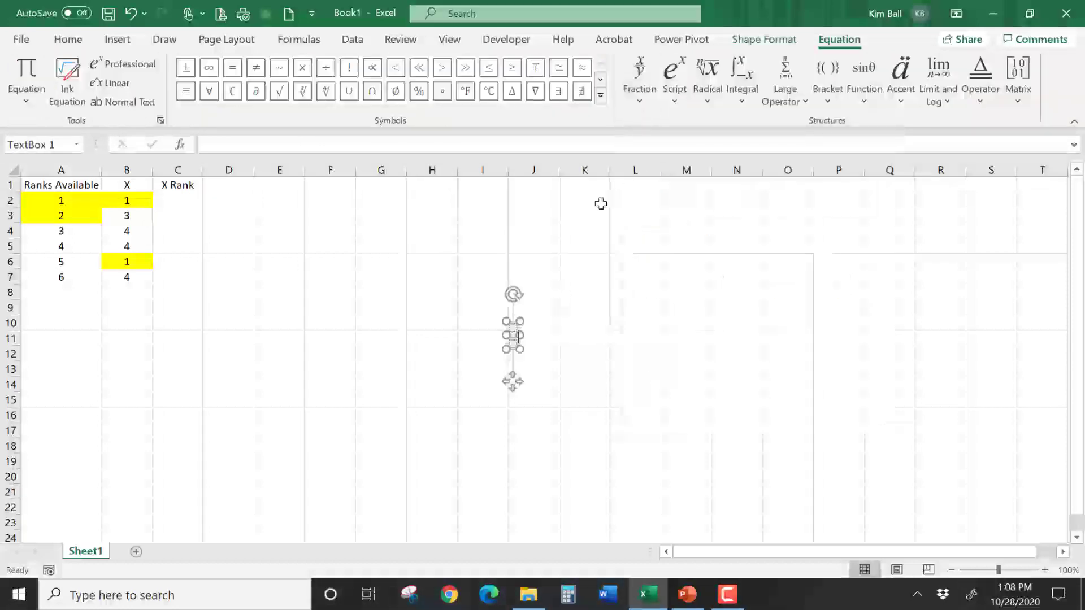
drag(525, 335, 578, 336)
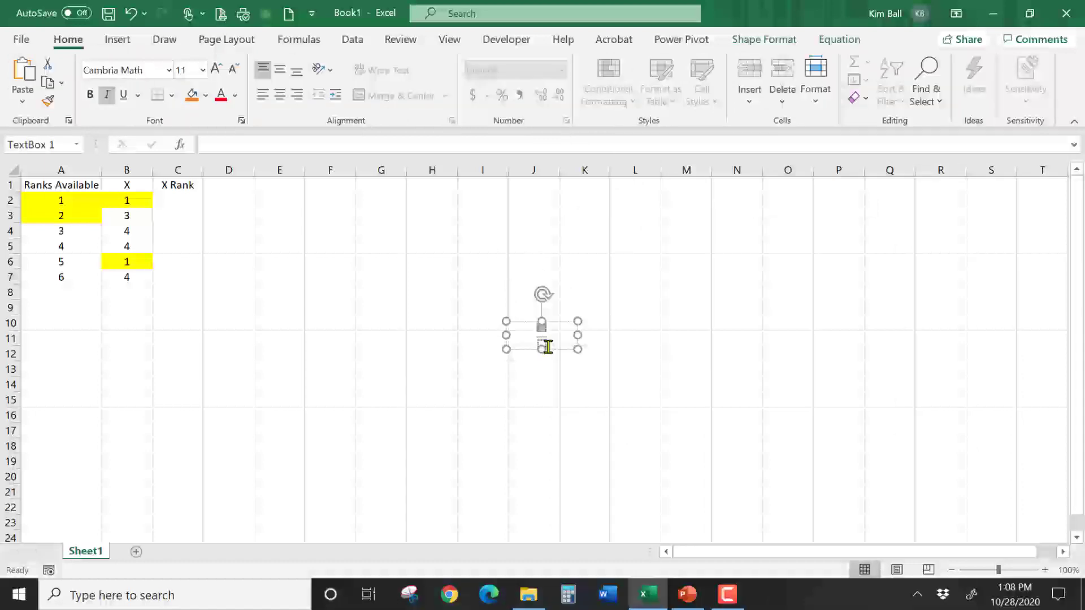
text(1 + 2)
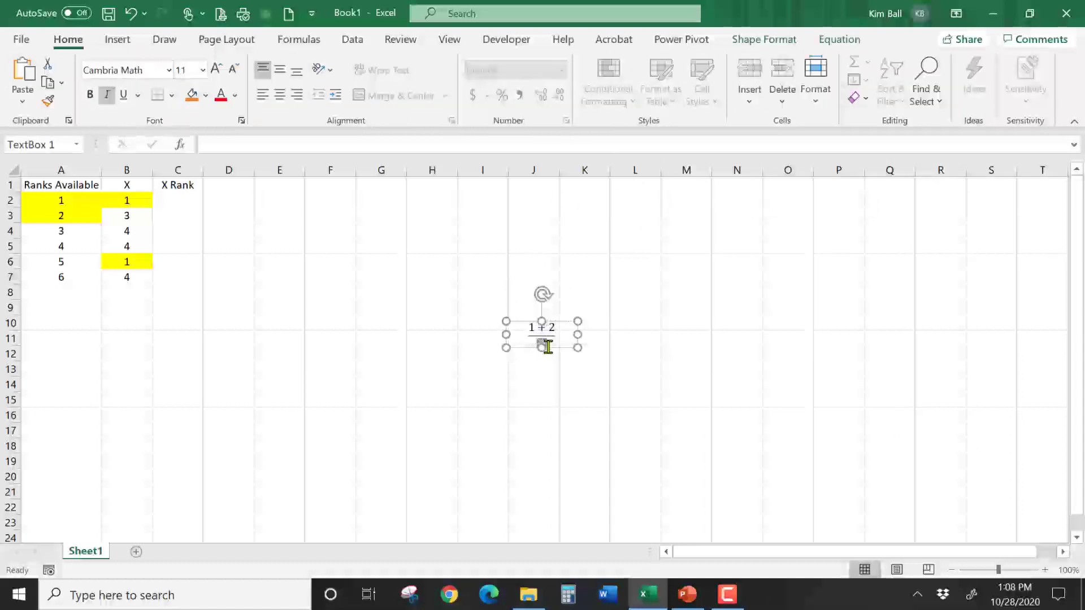
key(Right)
text(=)
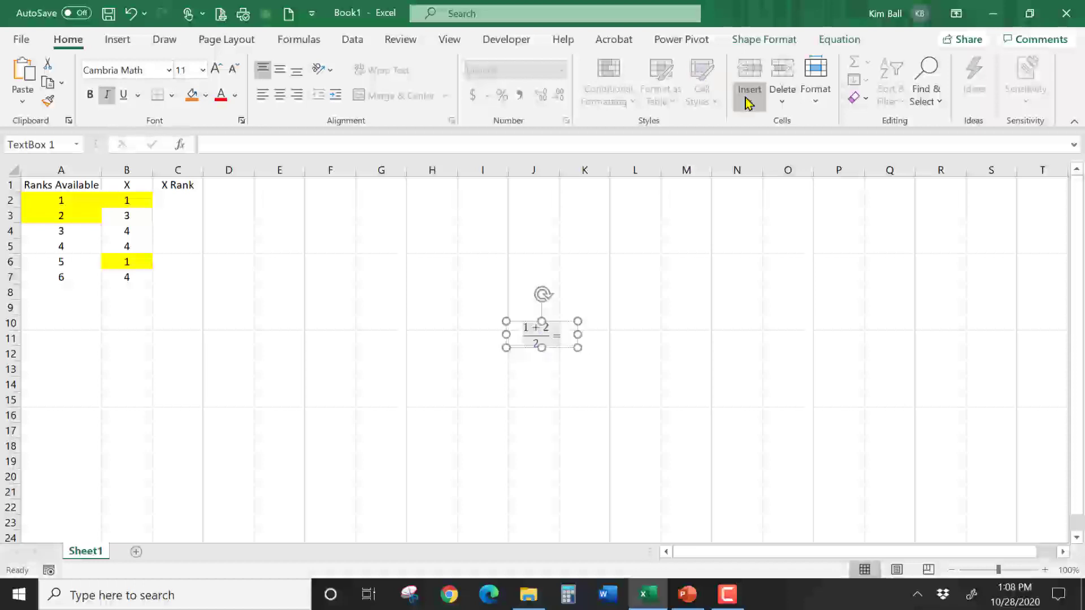
Extend the equation with 3/2 = 1.5 and widen the box to fit one line
click(838, 39)
click(639, 85)
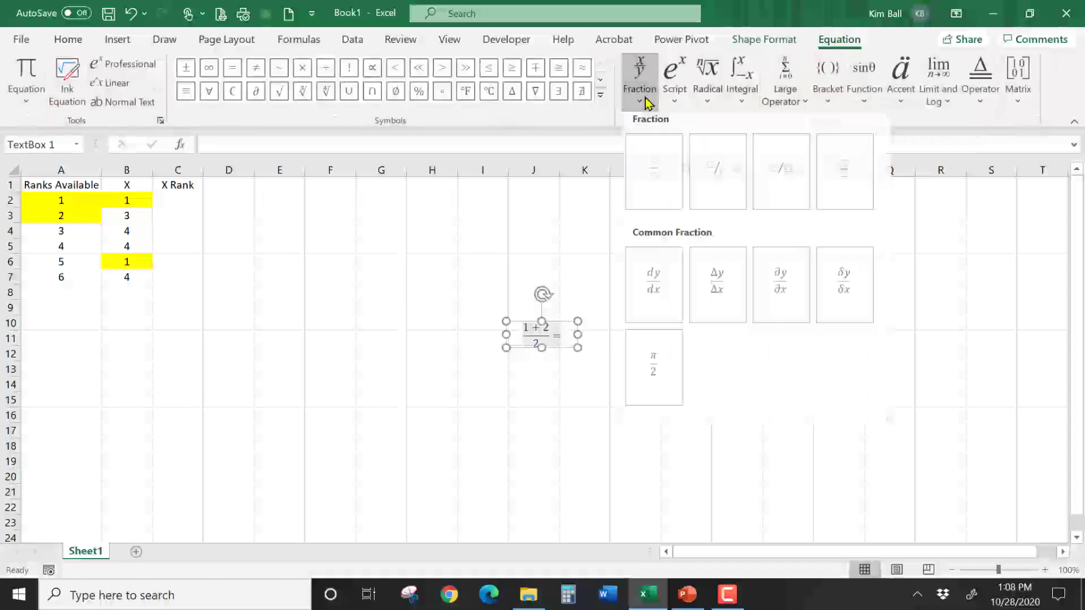
click(664, 179)
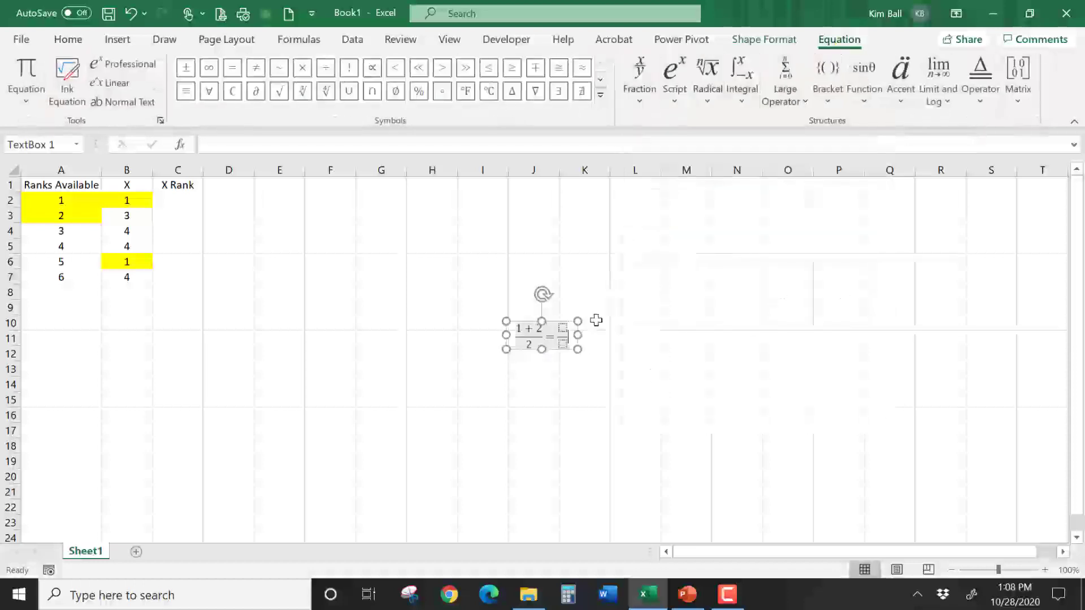
click(563, 328)
text(3)
key(Down)
text(2)
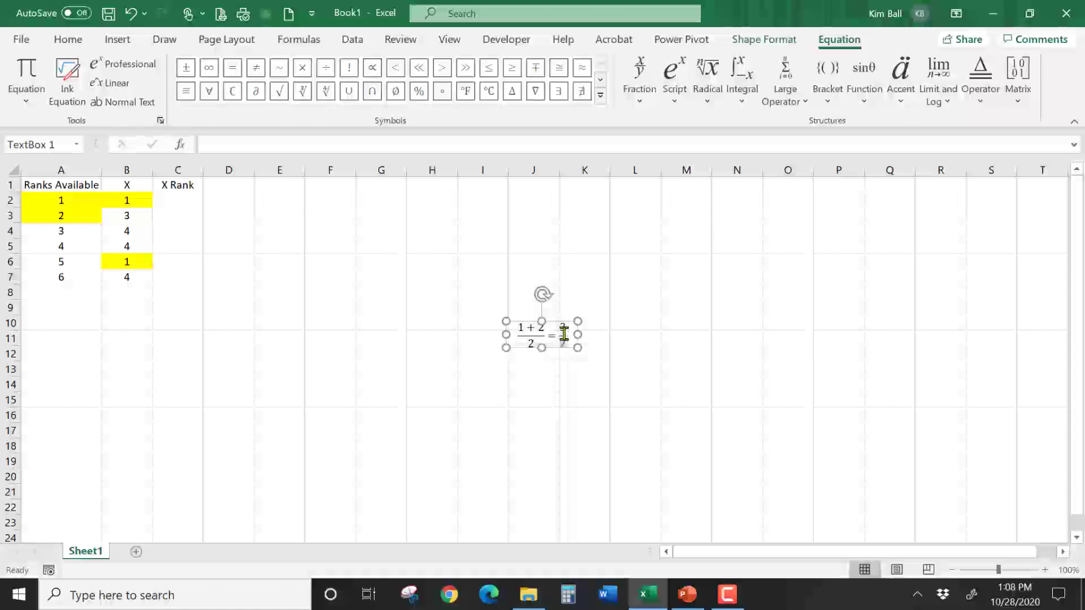
key(Right)
text(=1.)
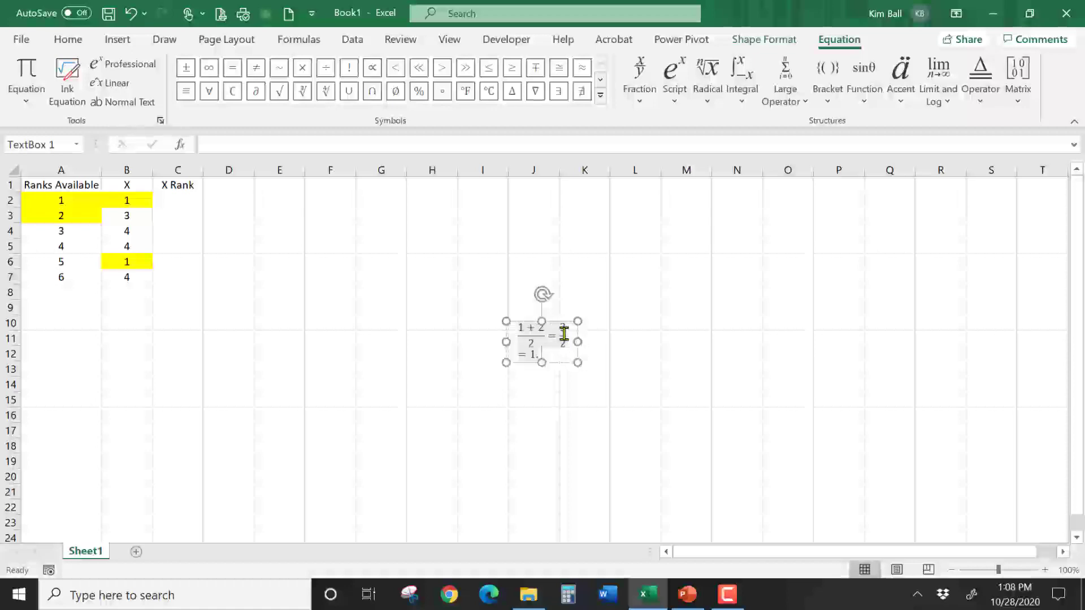
drag(577, 341, 293, 172)
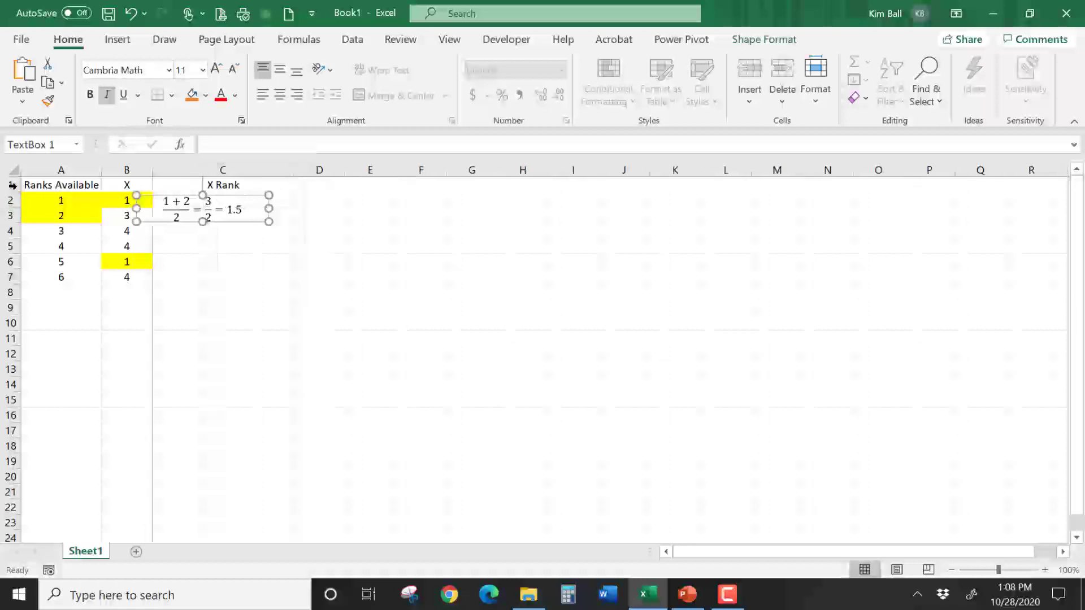
Set the row height of rows 1 through 7 to 40
drag(13, 185, 11, 261)
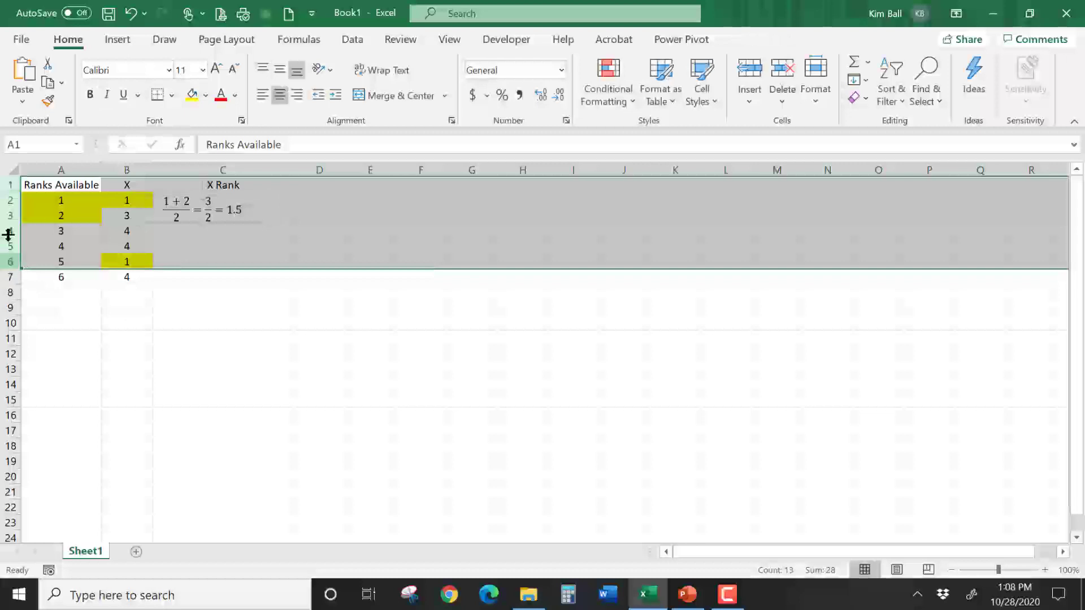
drag(9, 184, 3, 278)
click(815, 91)
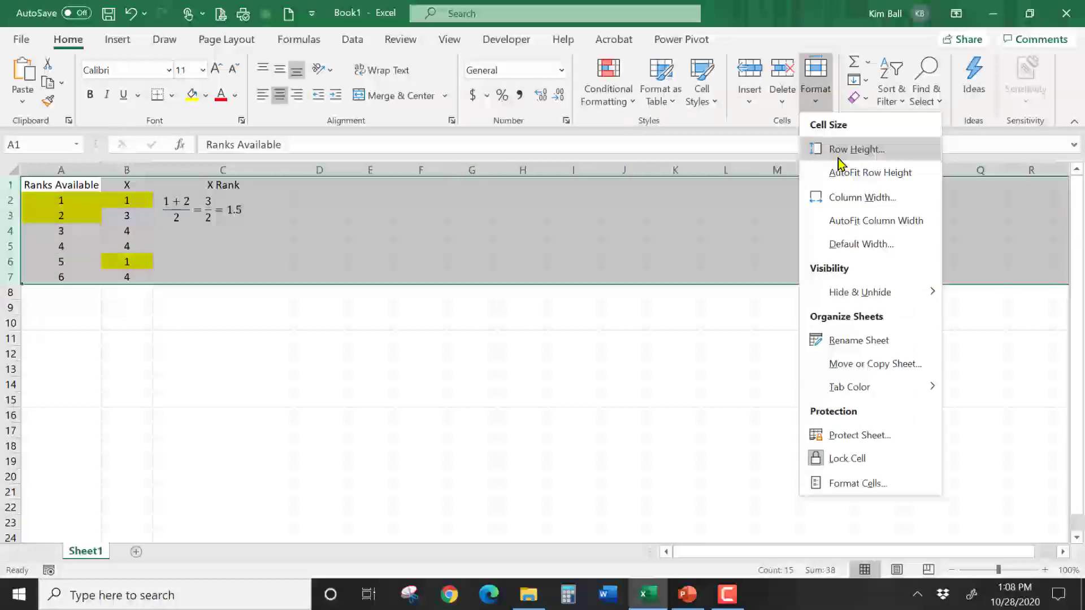
click(843, 150)
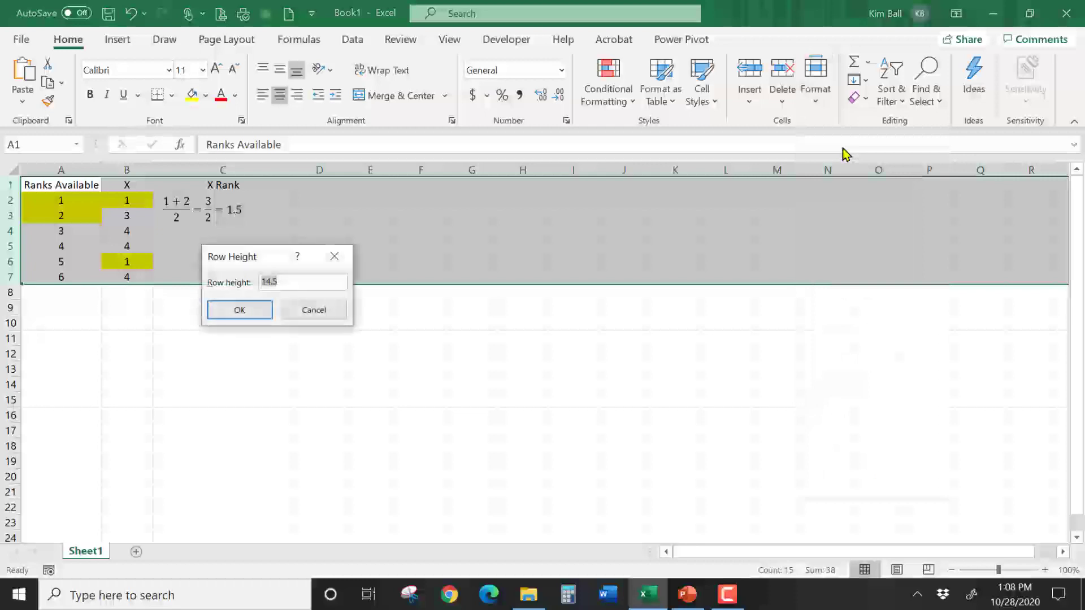
text(40)
key(Return)
click(351, 360)
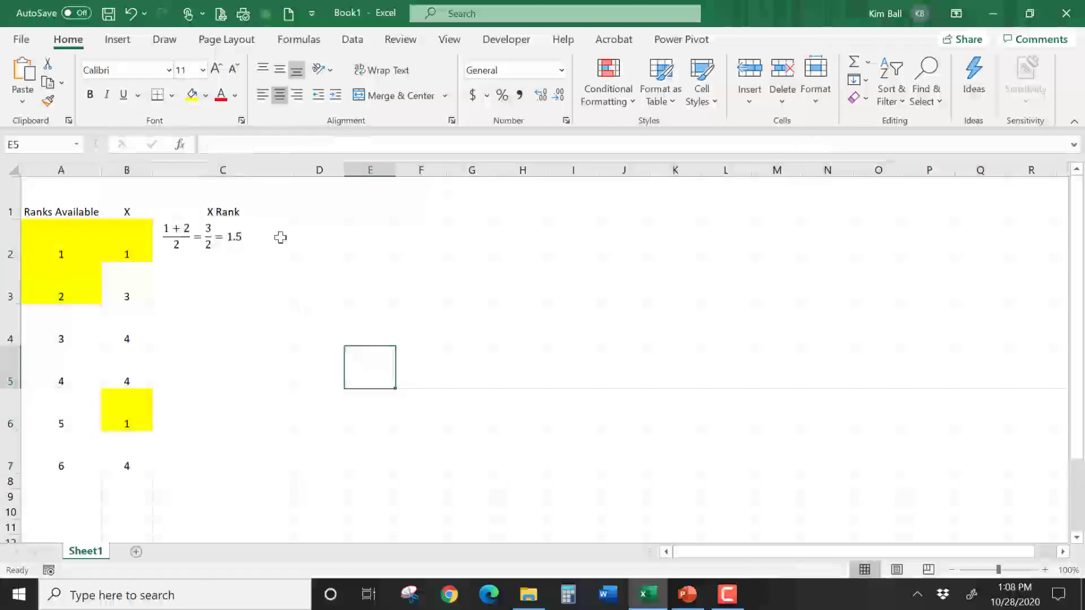
click(278, 232)
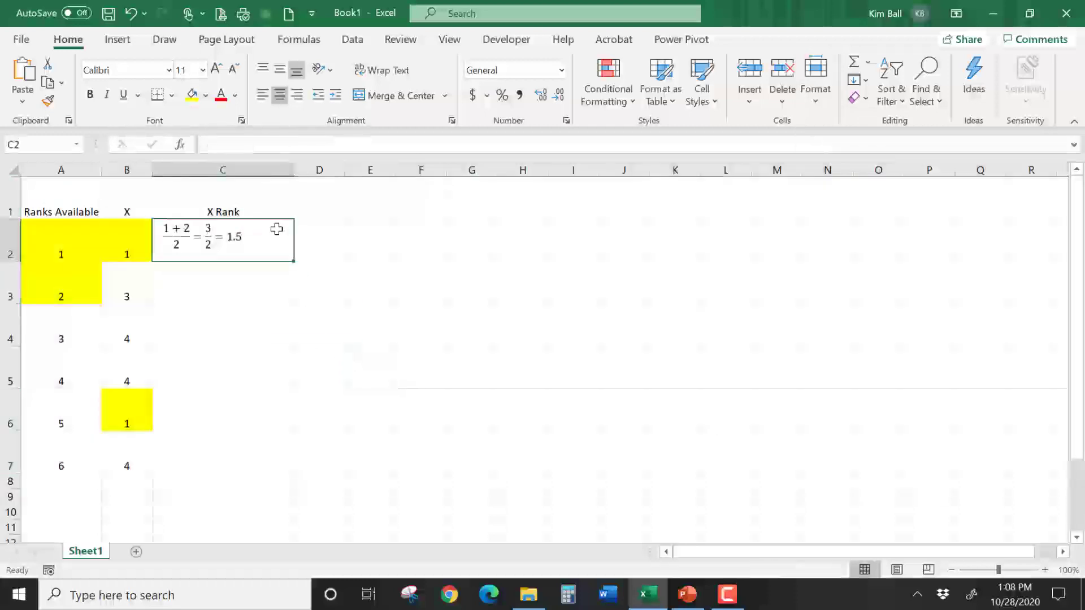
click(301, 332)
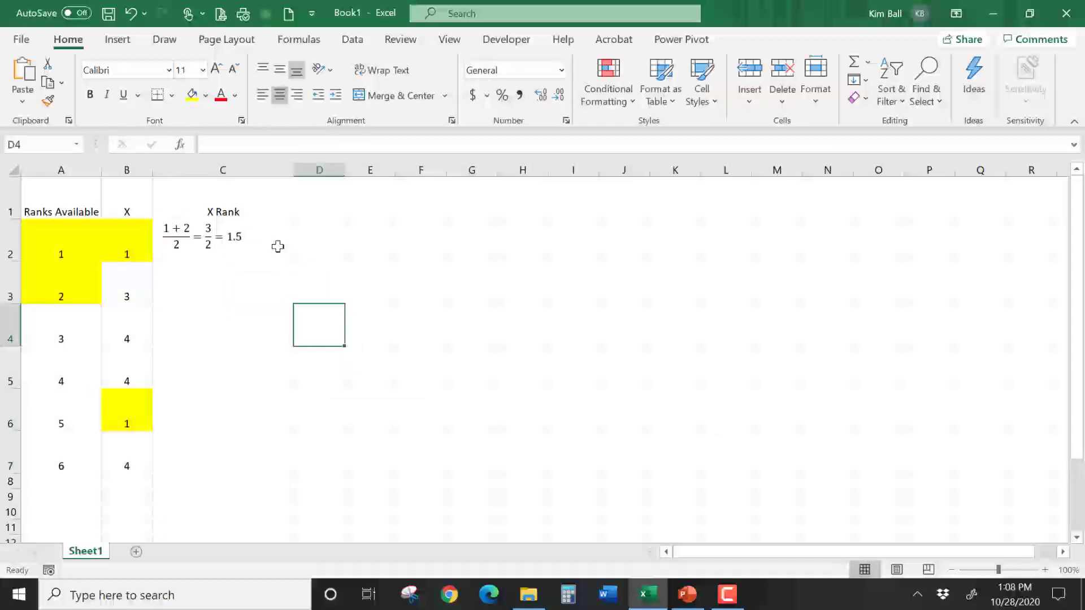
Add the heading 'X Rank' in D1 and enter 1.5 in D2 and D6
click(318, 199)
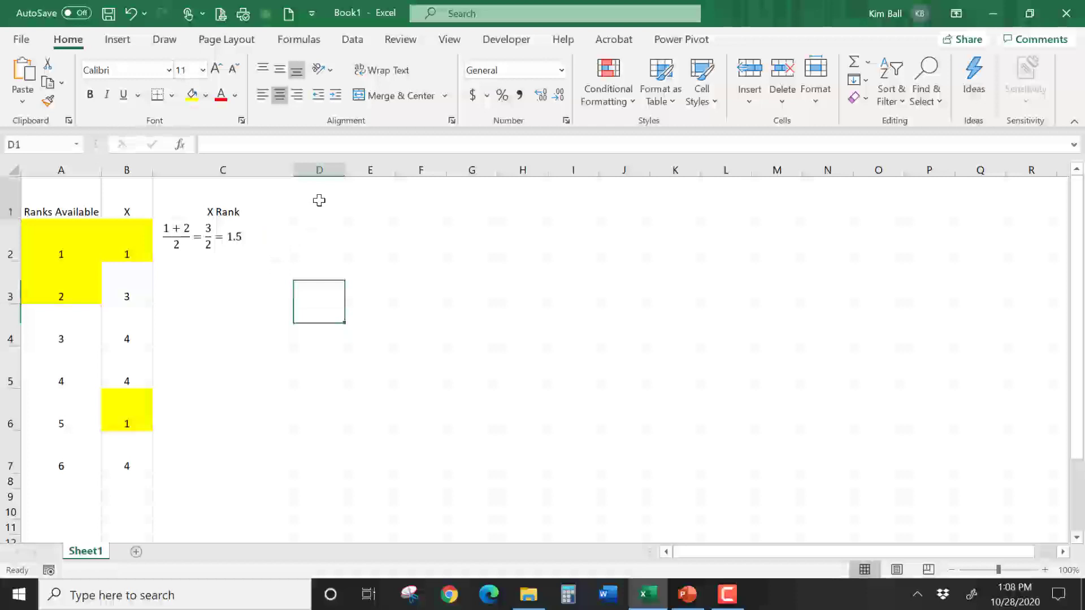
text(X Rank)
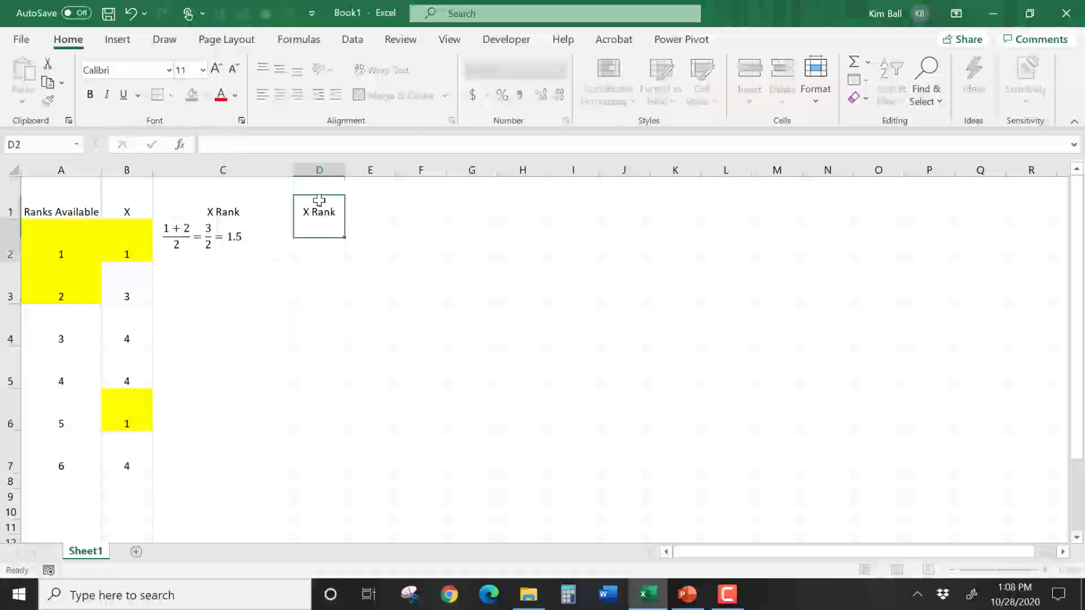
key(Return)
text(1.5)
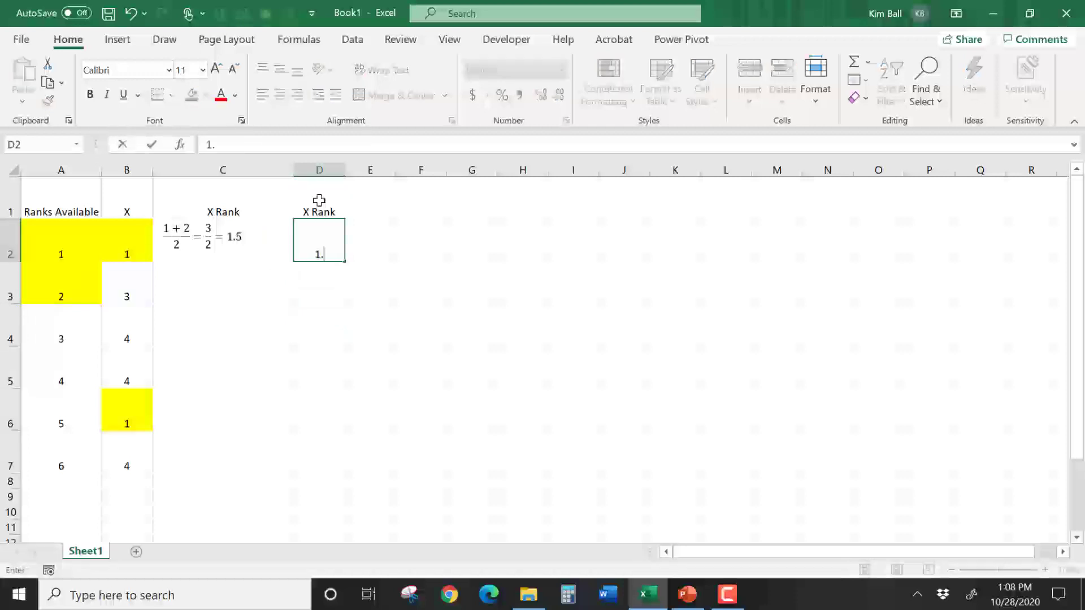
key(Return)
key(Return)
key(Return)
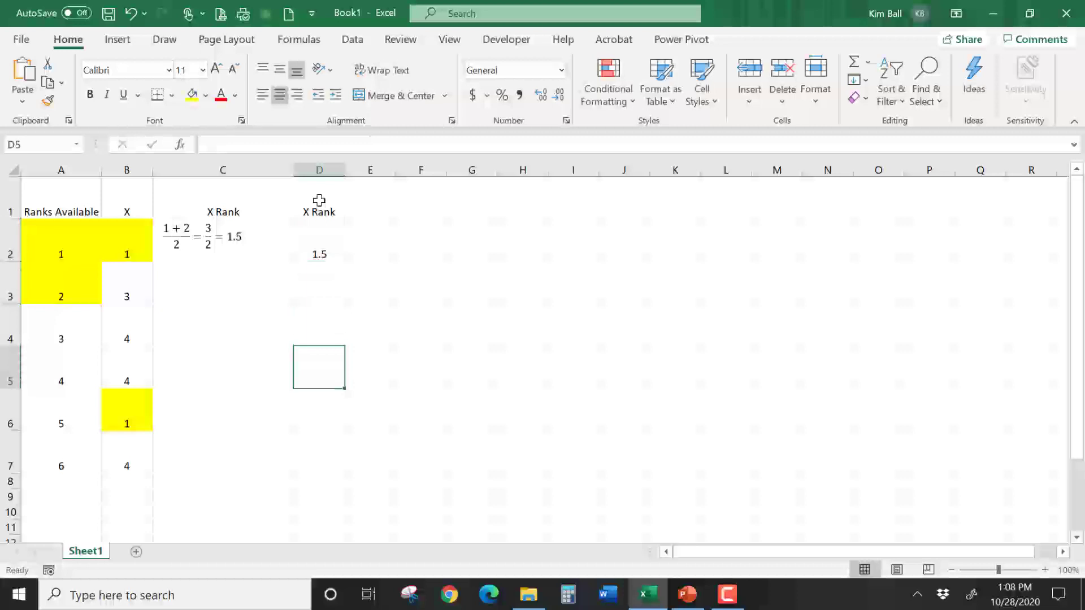
key(Return)
text(1.5)
key(Return)
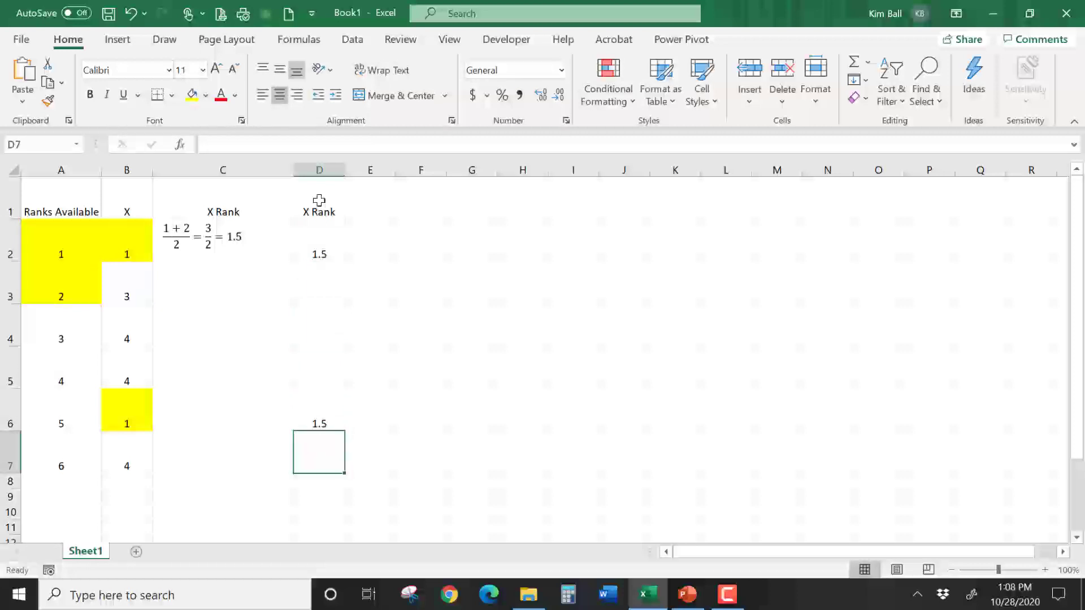
click(332, 407)
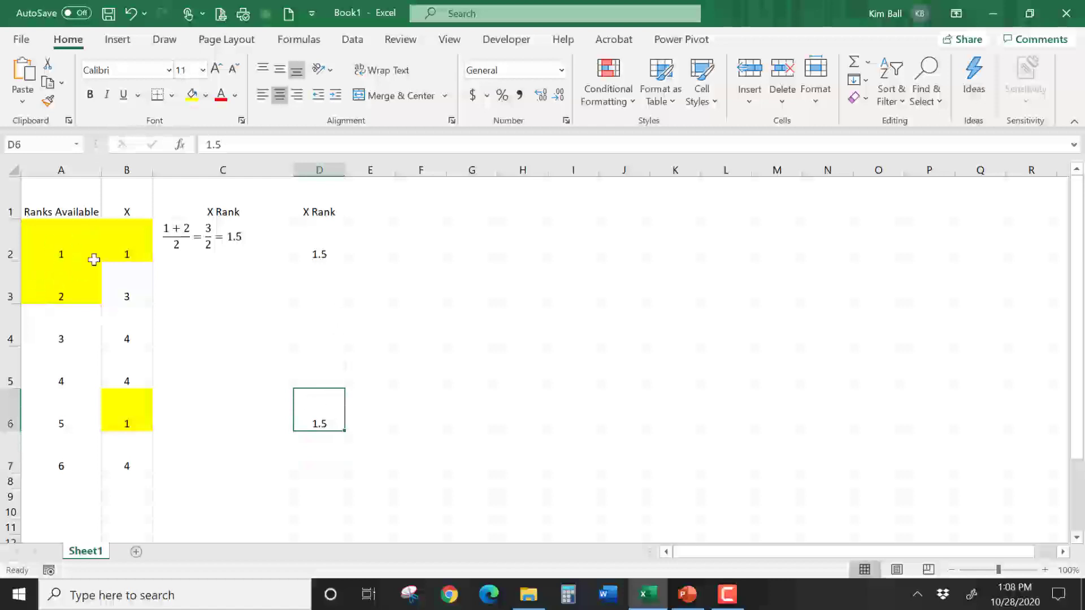
Vertically centre columns A through D with Middle Align
drag(65, 170, 307, 169)
click(279, 68)
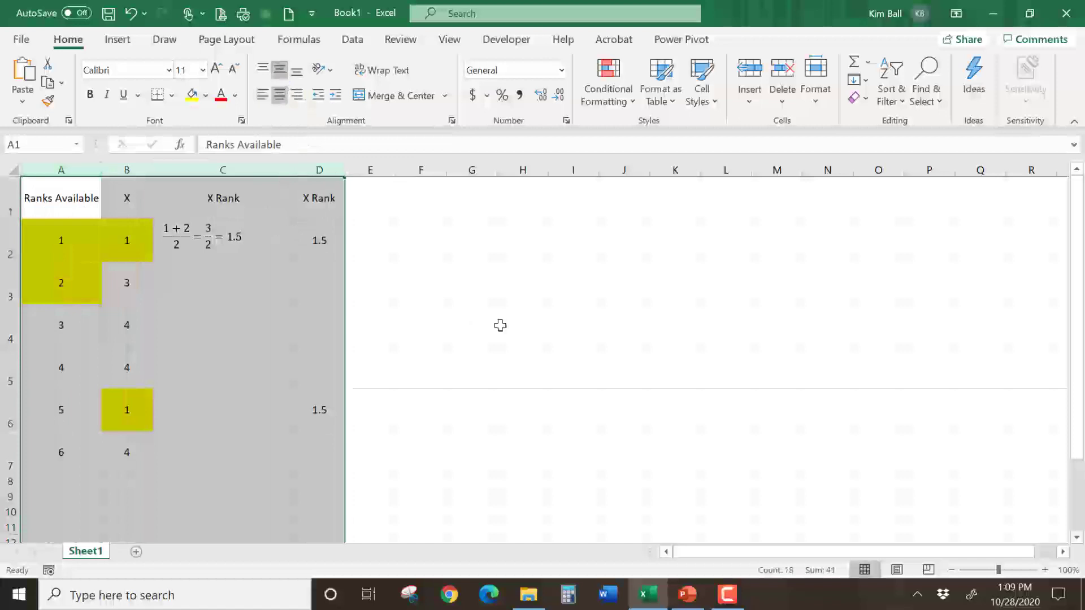
click(474, 389)
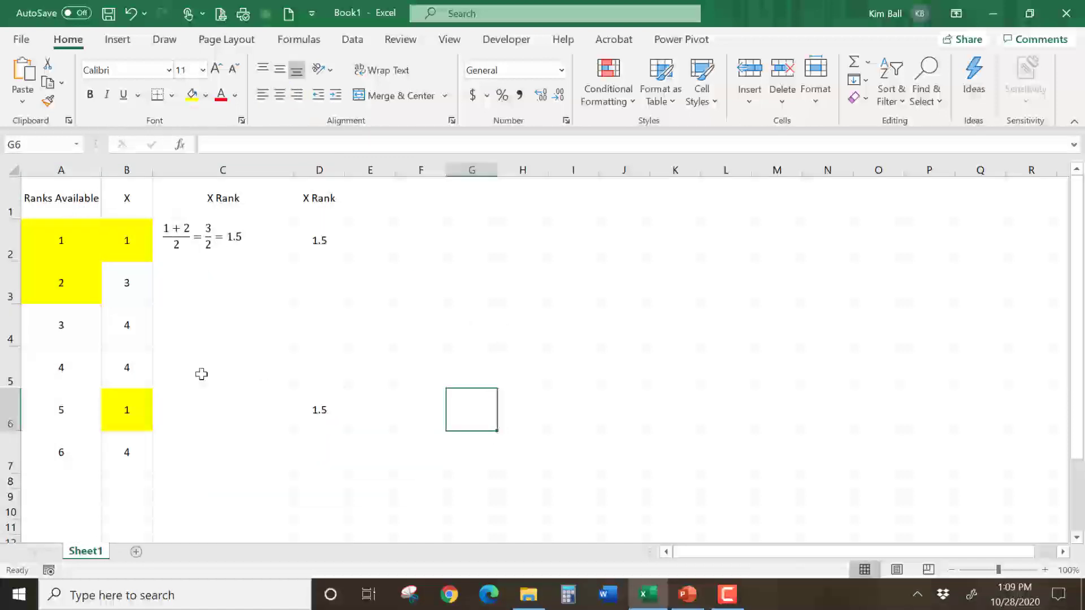
Fill the X value 3 in B3 yellow
click(74, 325)
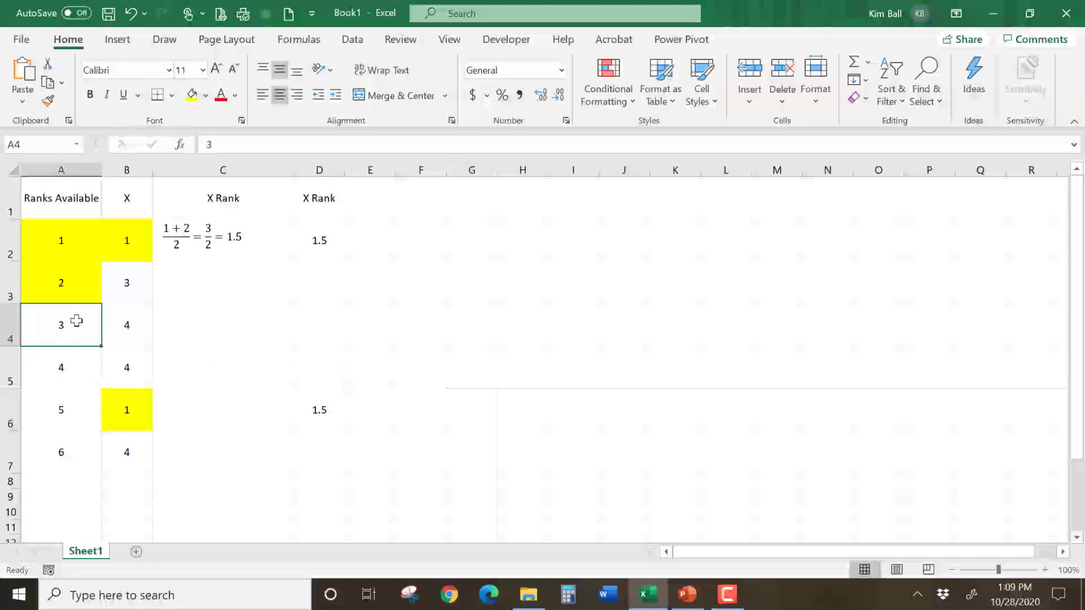
click(246, 283)
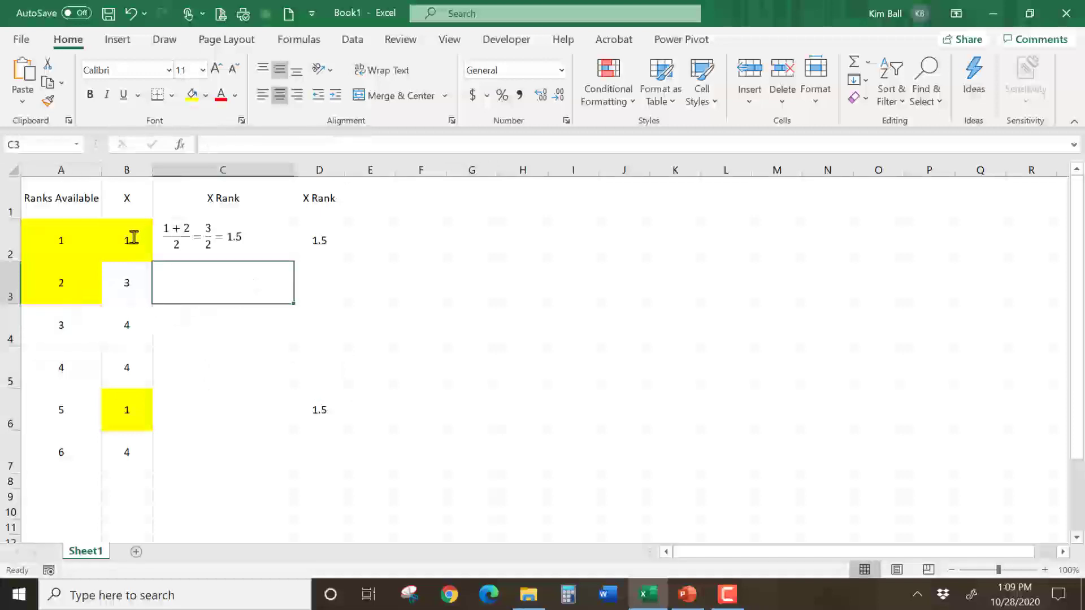
click(128, 284)
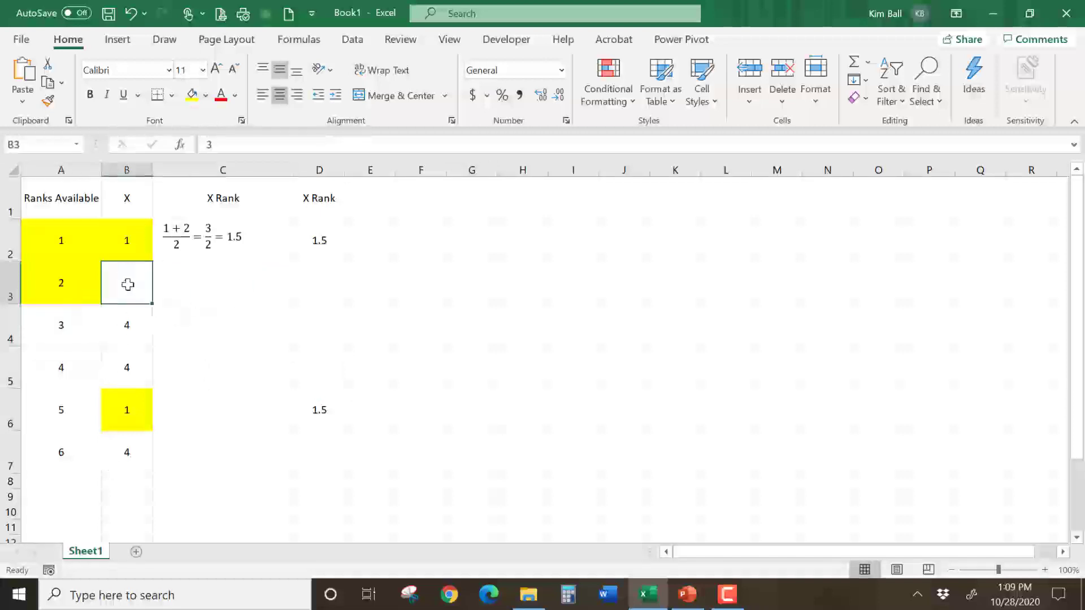
click(191, 96)
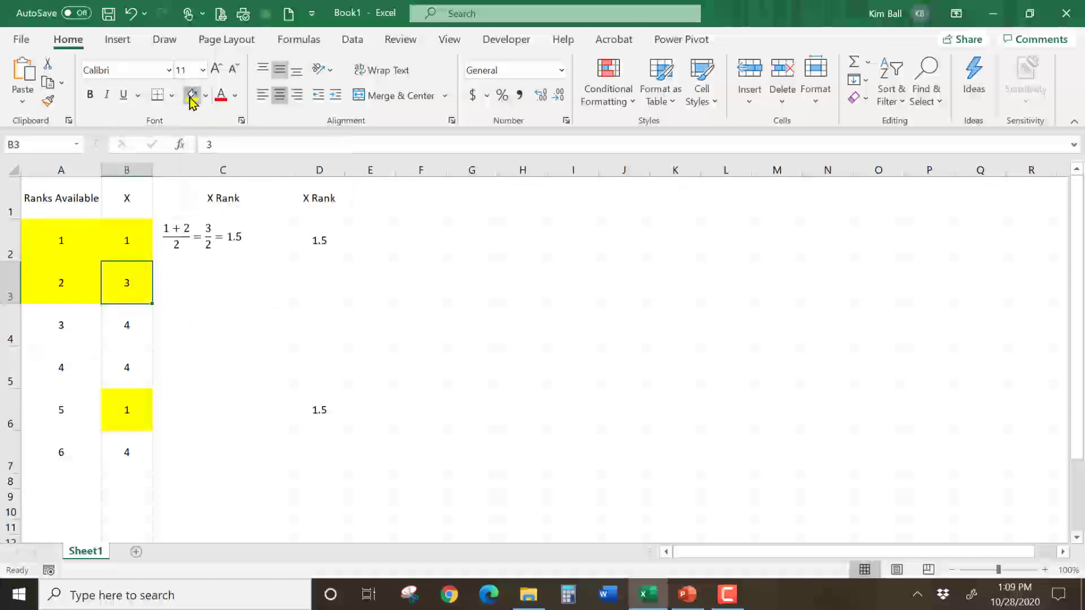
Enter 3 as the X Rank in D3 and fill available rank 3 in A4 yellow
click(80, 334)
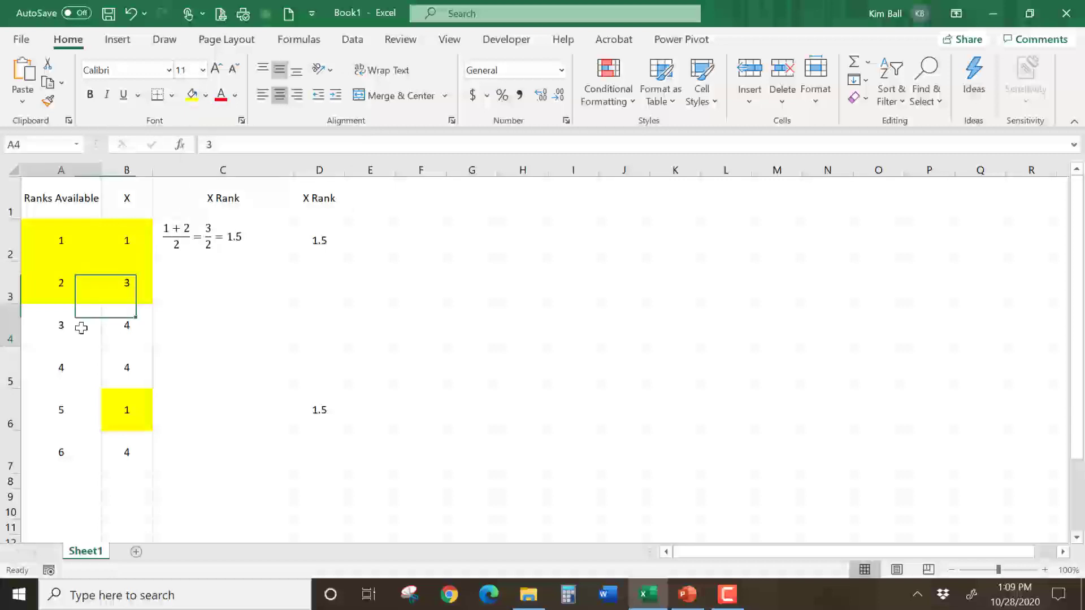
click(317, 284)
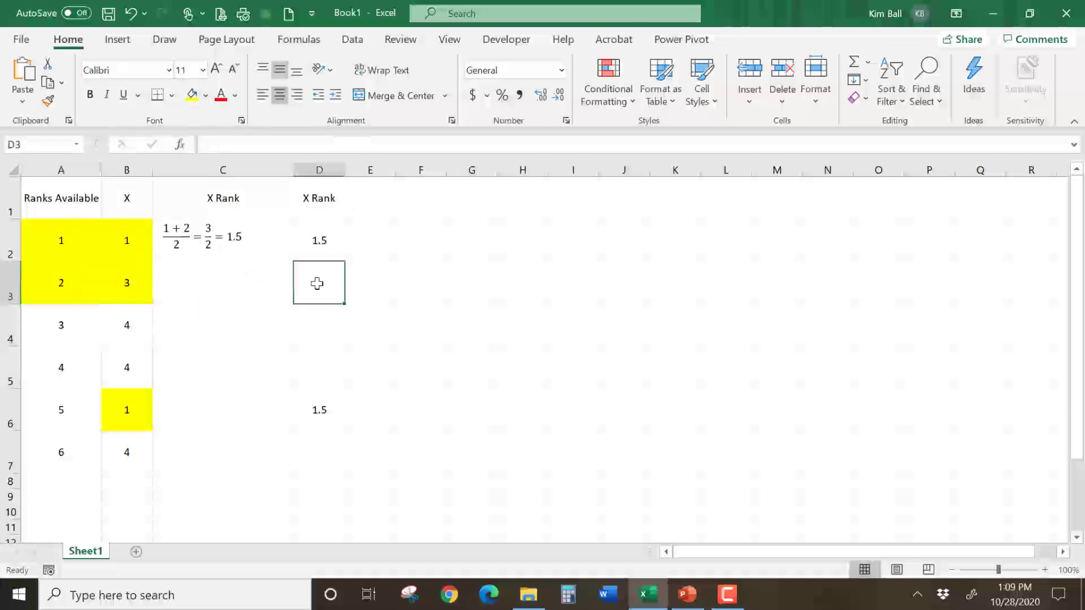
text(3)
click(415, 339)
click(80, 333)
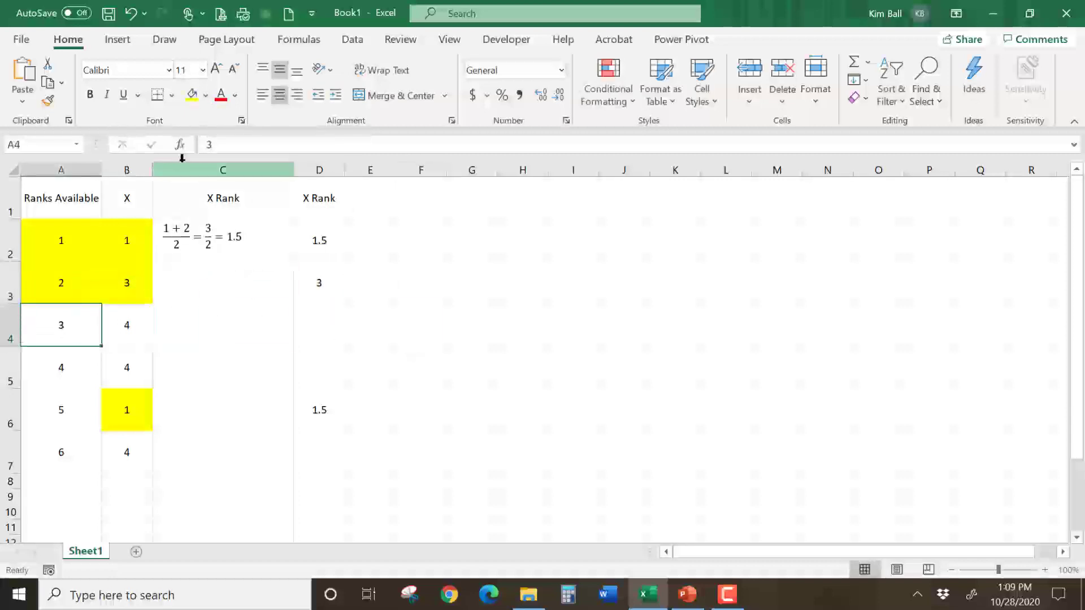
click(193, 96)
click(459, 342)
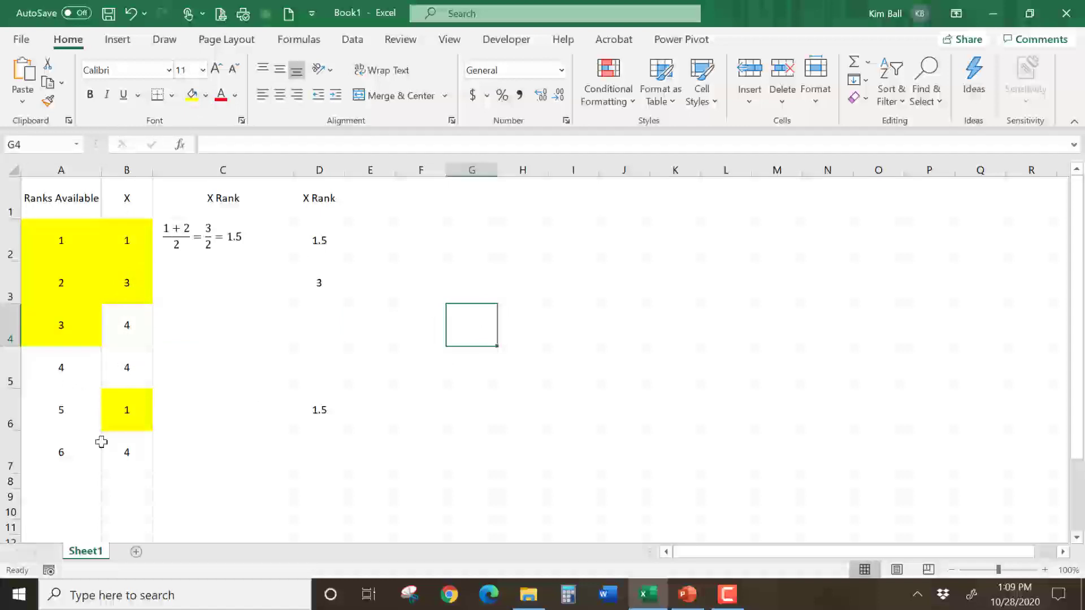
Shade the tied 4s in B4, B5, B7 and ranks 4–6 in A5:A7 light green
click(129, 327)
ctrl+click(133, 365)
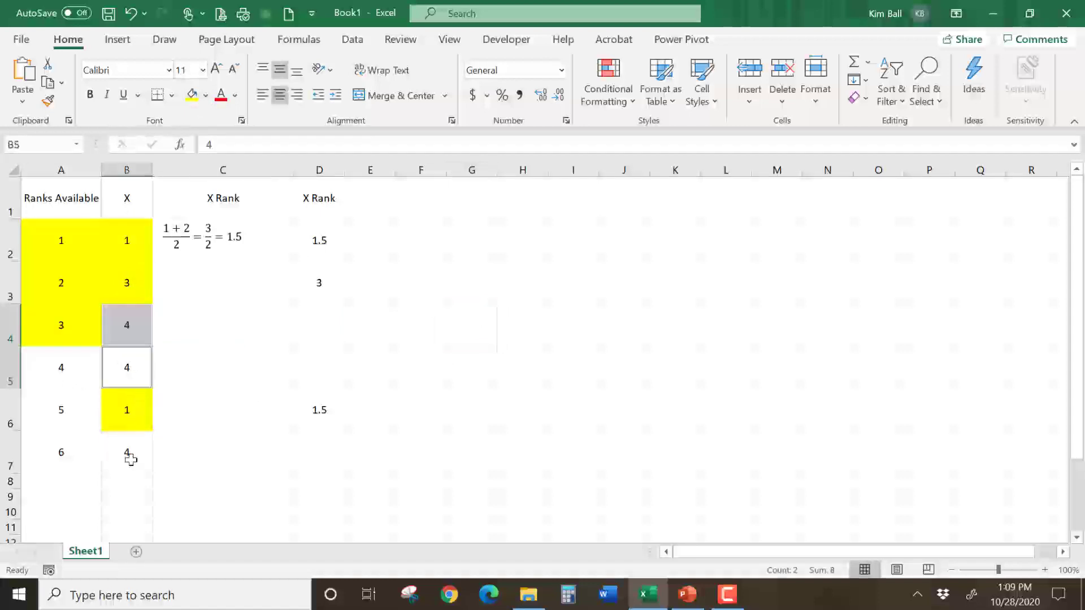
ctrl+click(130, 460)
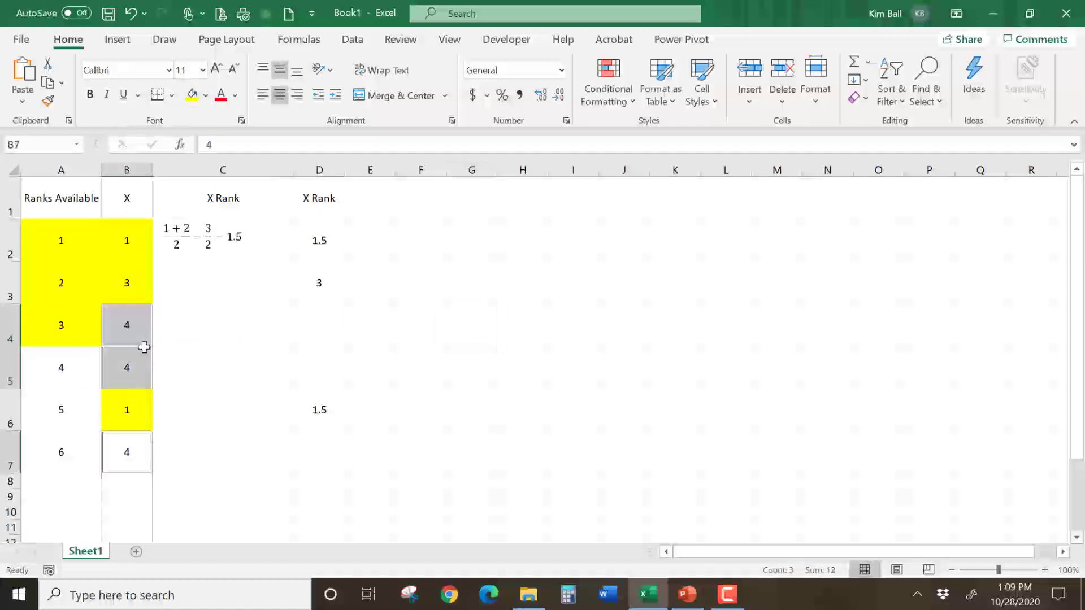
click(205, 95)
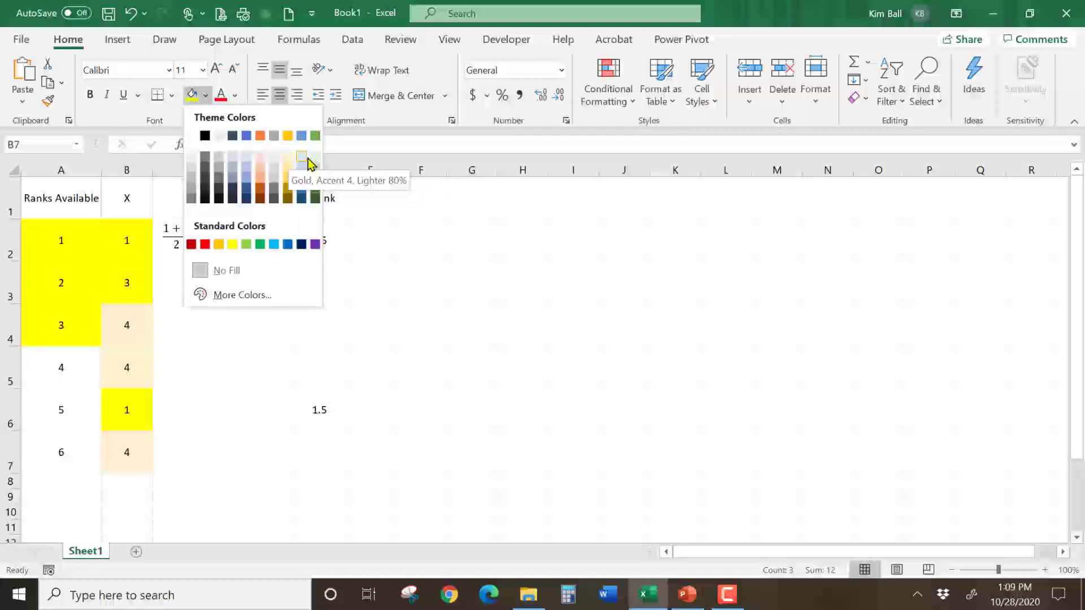
click(314, 162)
click(408, 390)
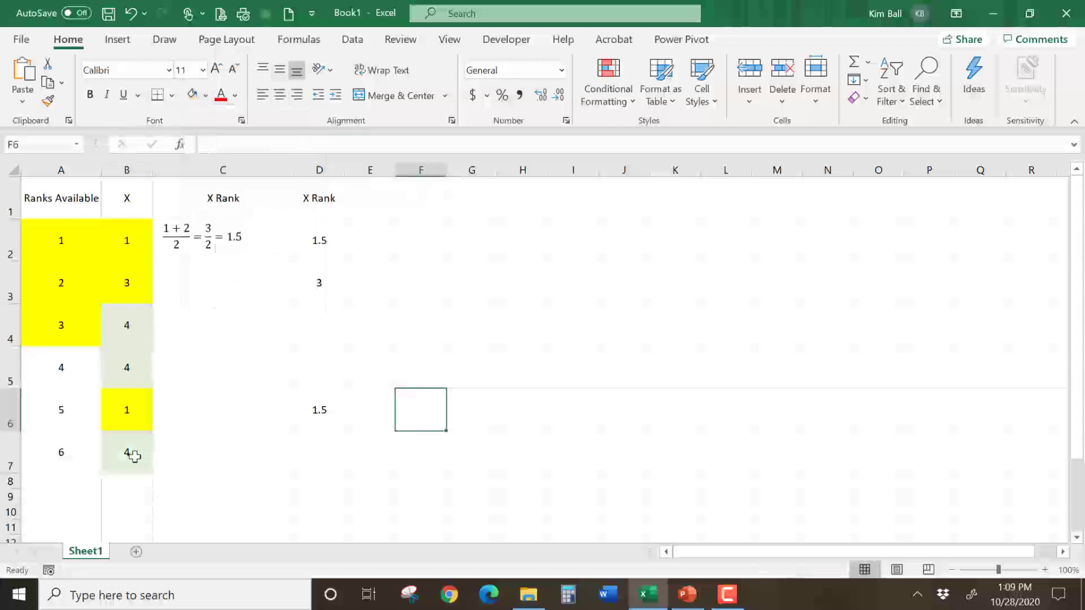
drag(73, 373, 74, 444)
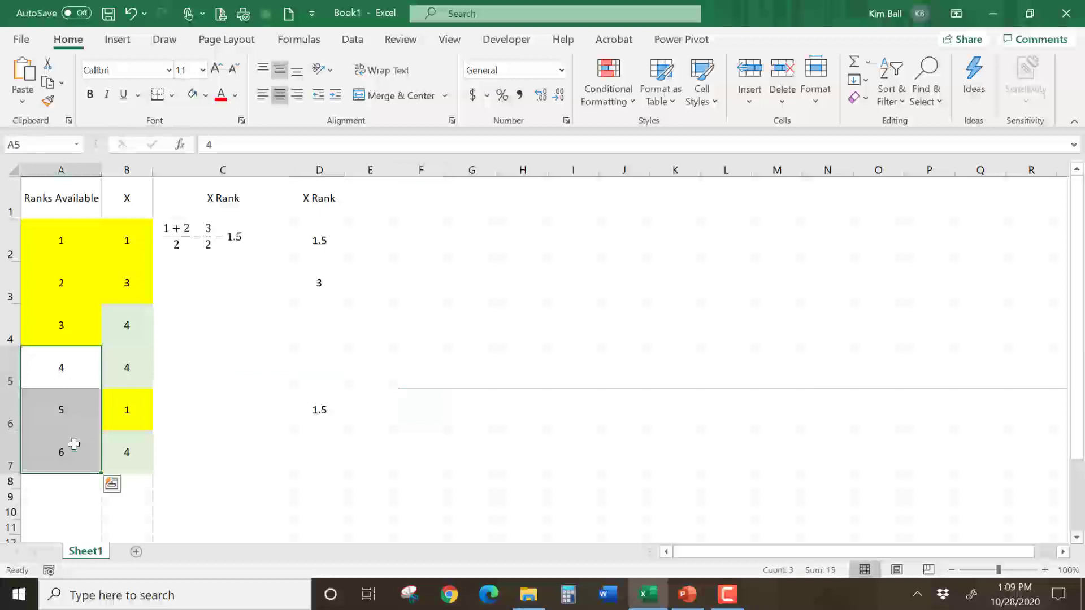
click(194, 95)
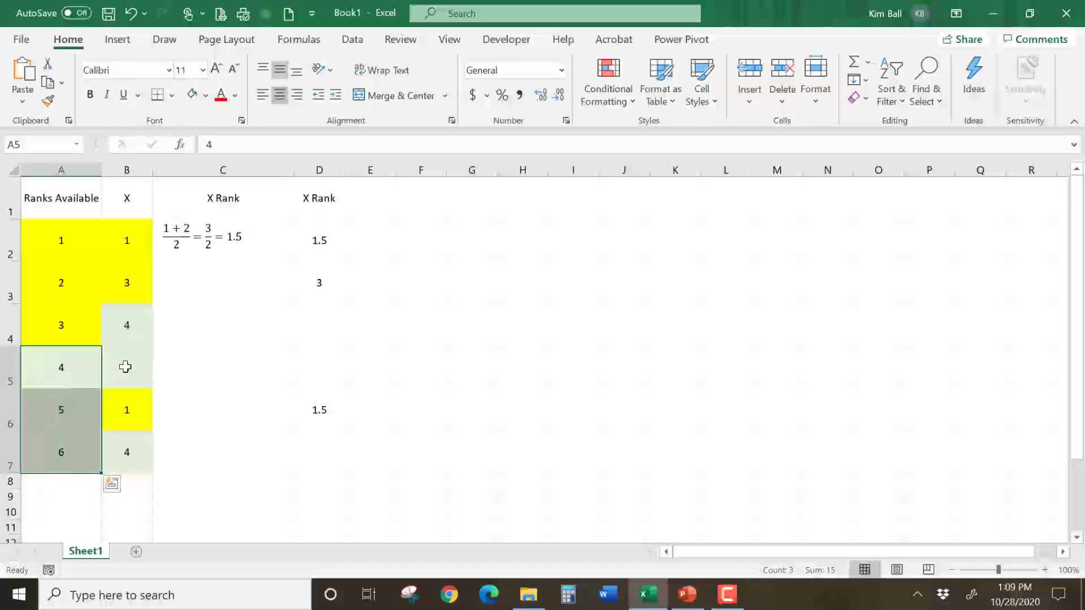
Insert an equation beginning with the fraction (4+5+6)/3 followed by an equals sign
click(189, 329)
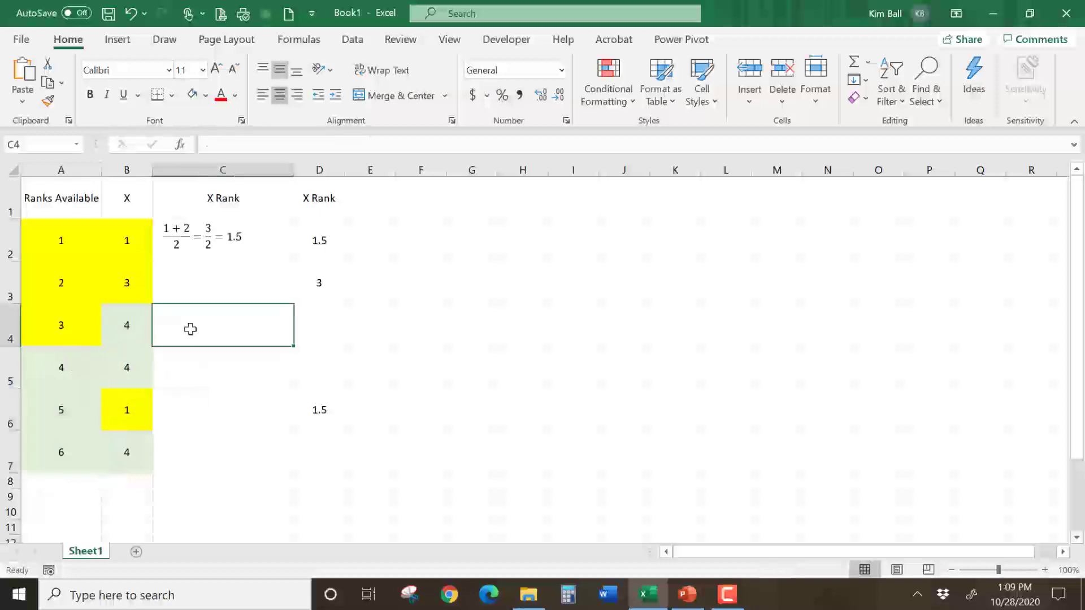
click(641, 13)
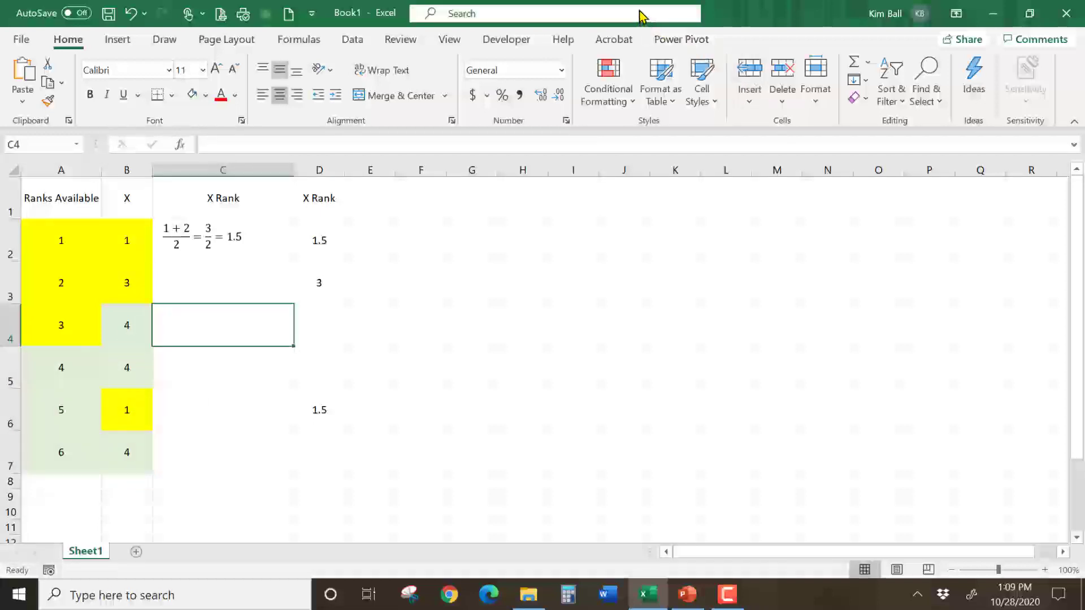
text(eeq)
key(BackSpace)
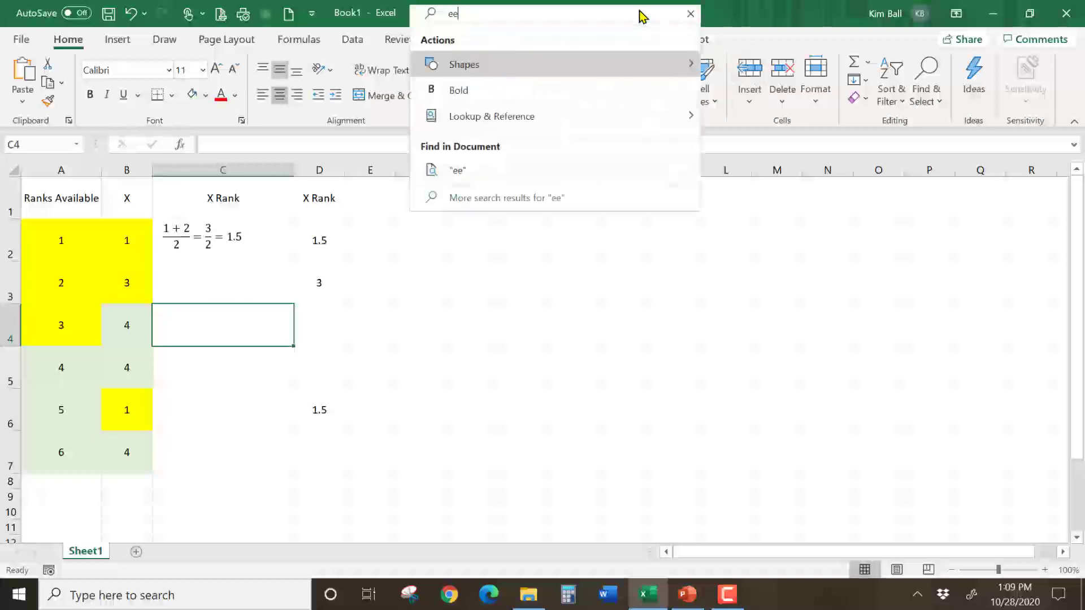
key(BackSpace)
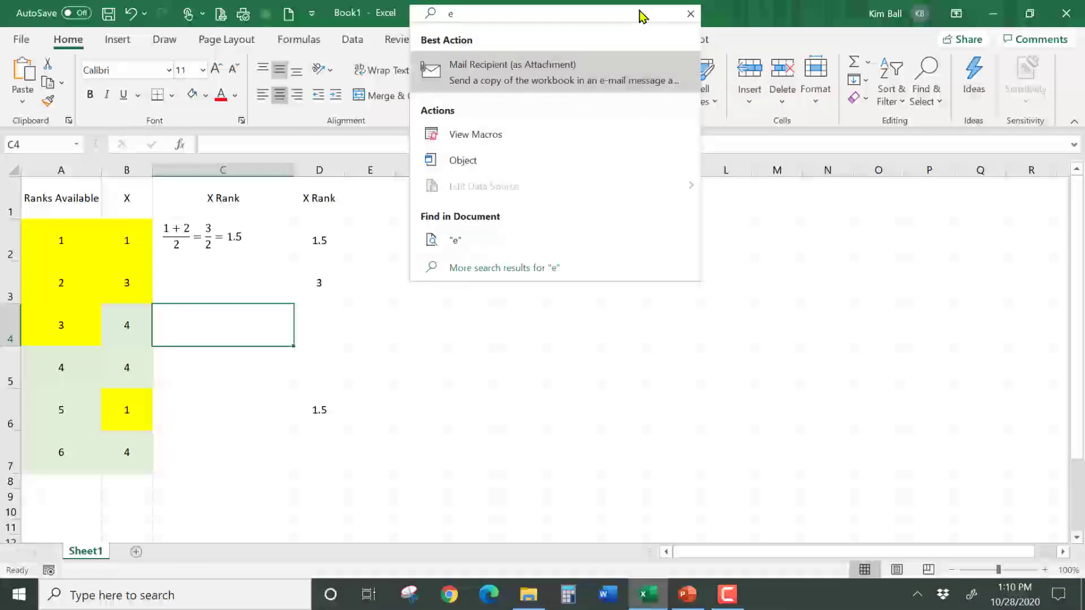
text(q)
click(620, 69)
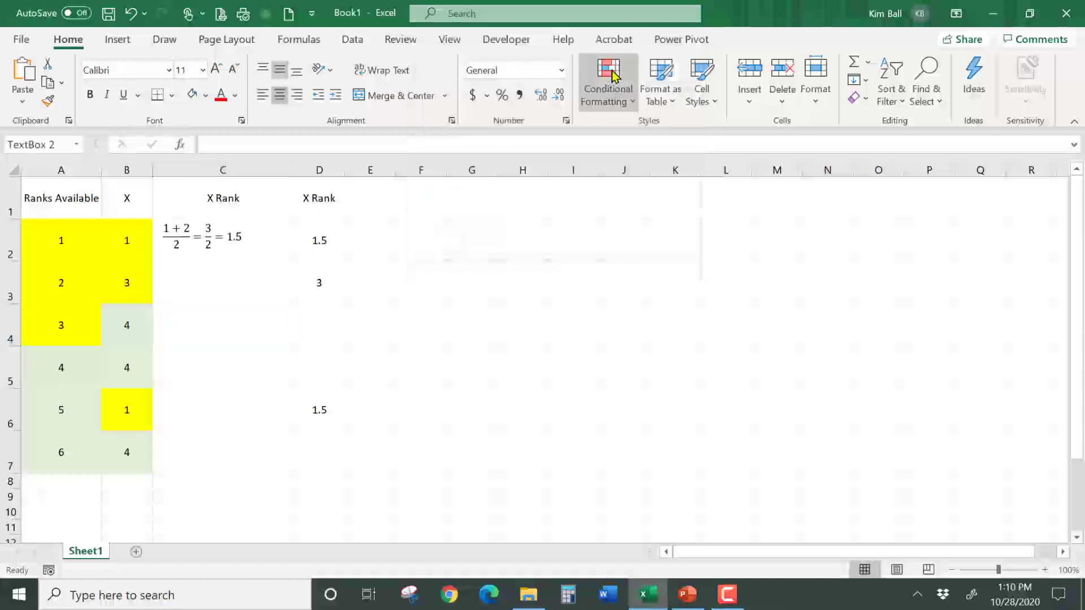
click(648, 88)
click(653, 176)
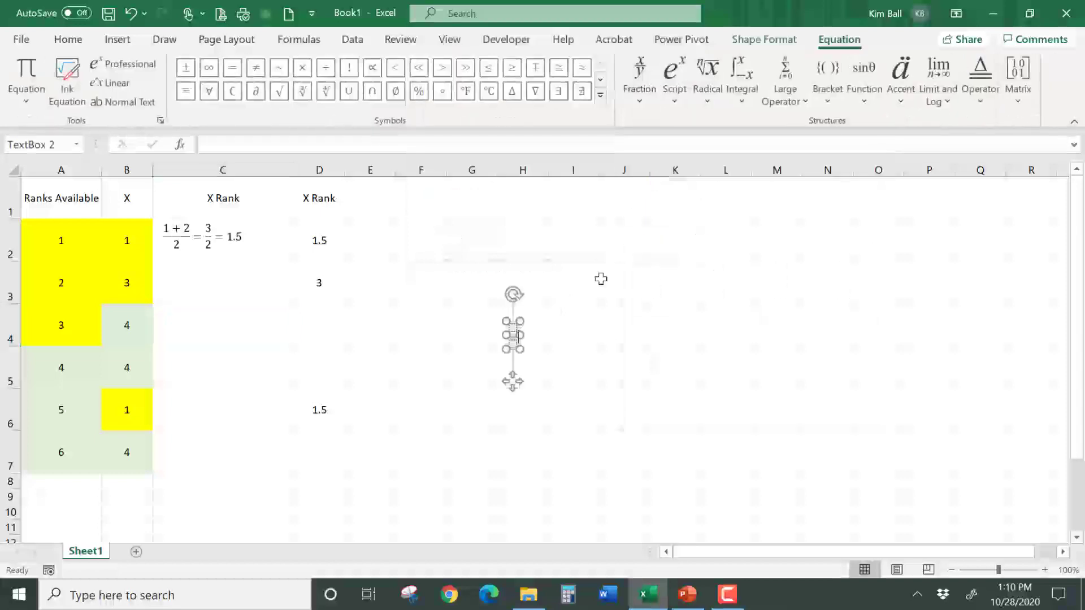
click(512, 324)
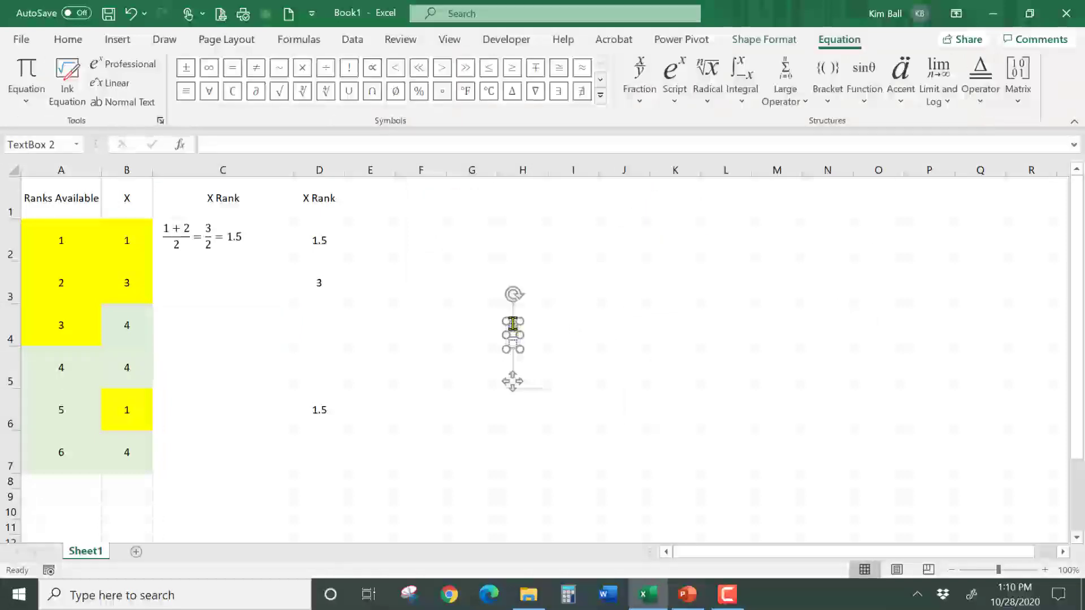
text(4+)
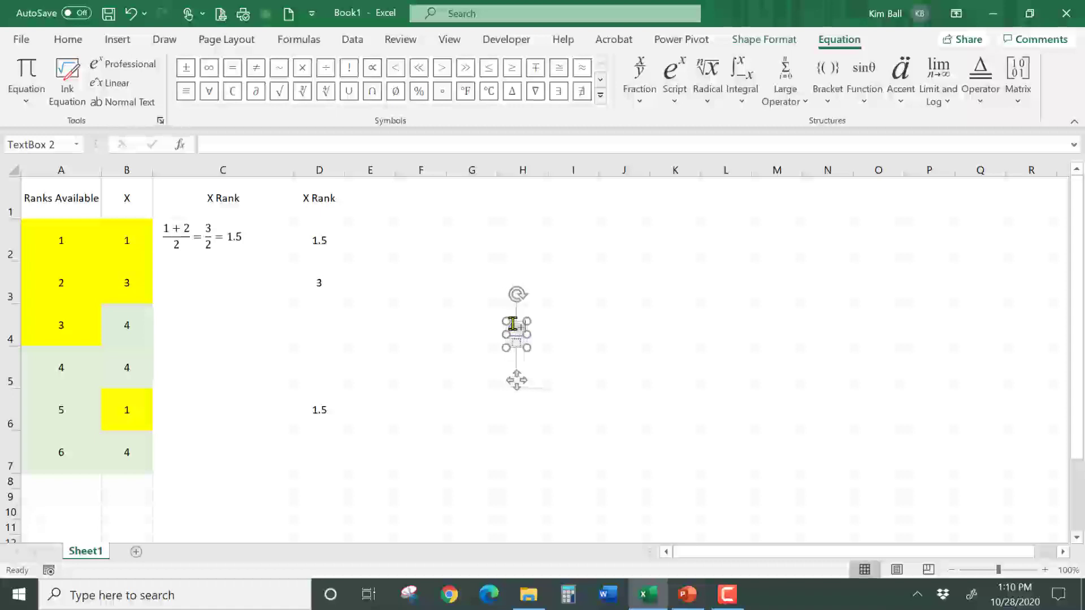
text(5+)
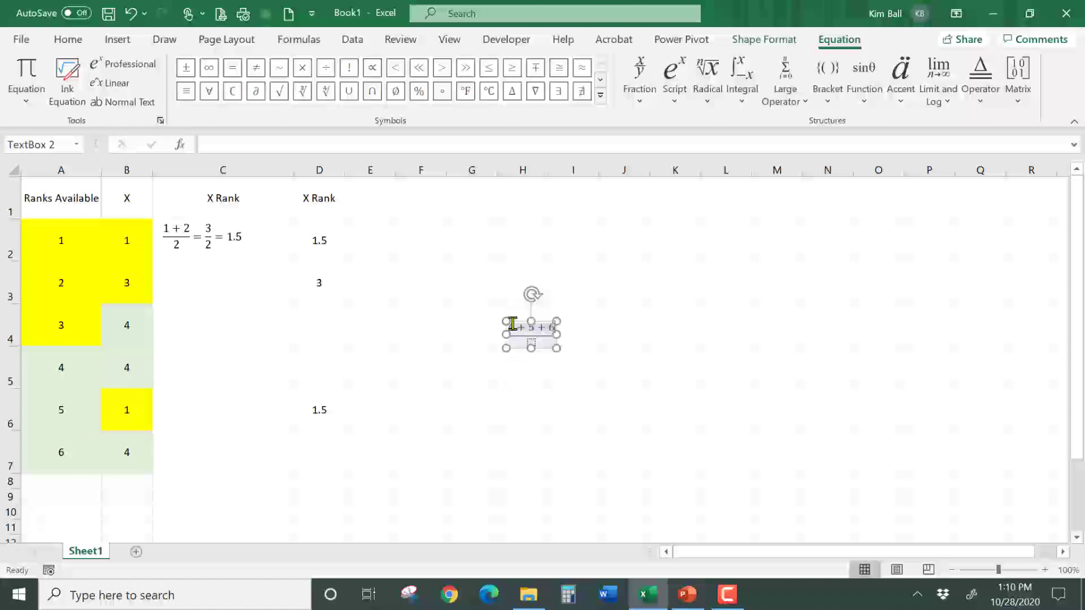
text(6)
text(=)
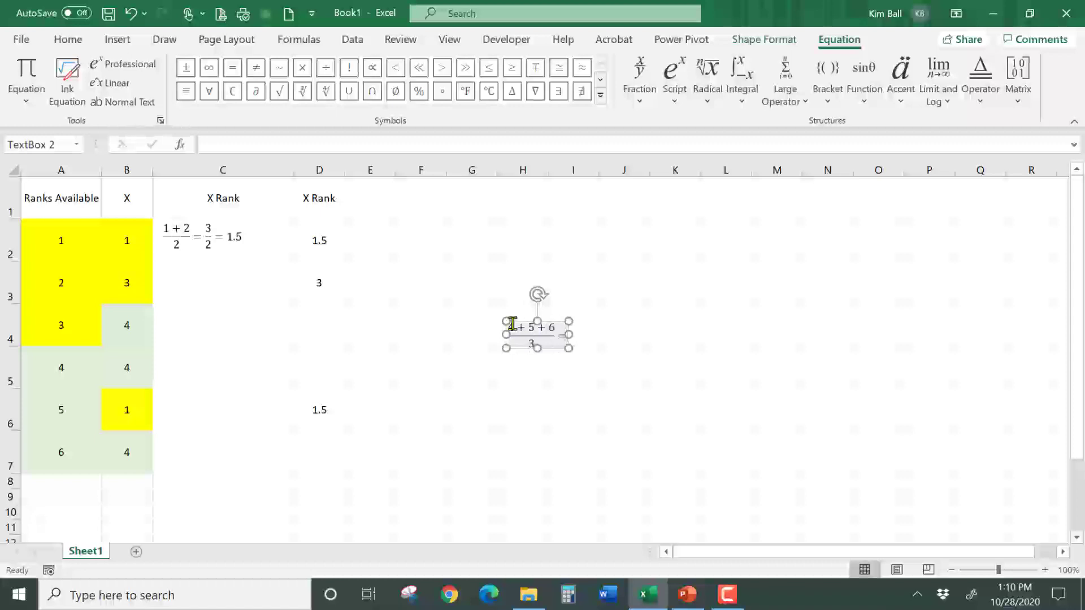
Complete the equation with 15/3 = 5 and move it into column C beside row 4
click(639, 76)
click(656, 180)
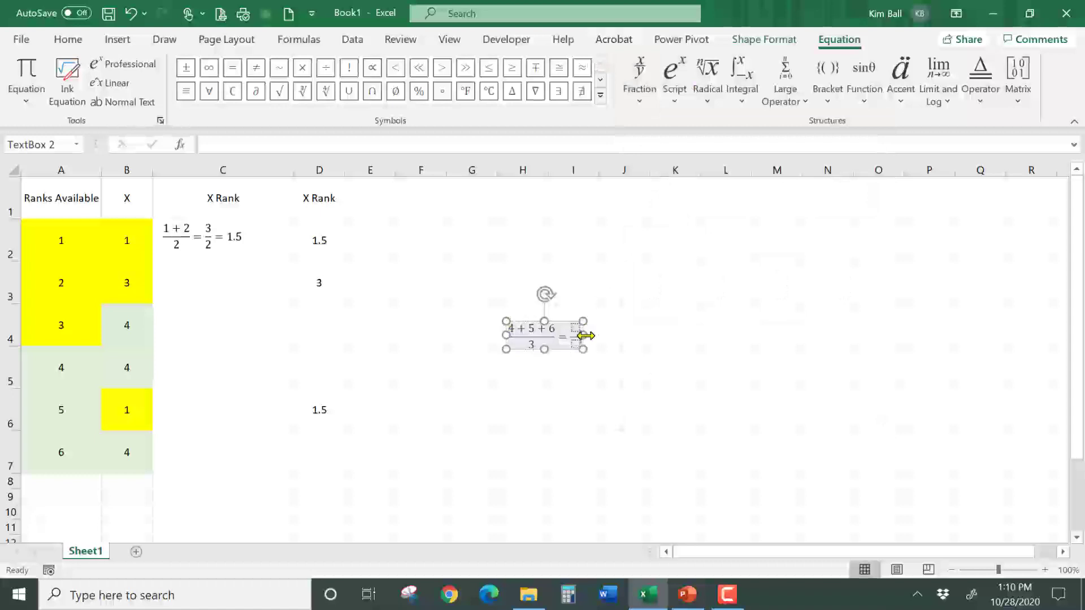
click(574, 329)
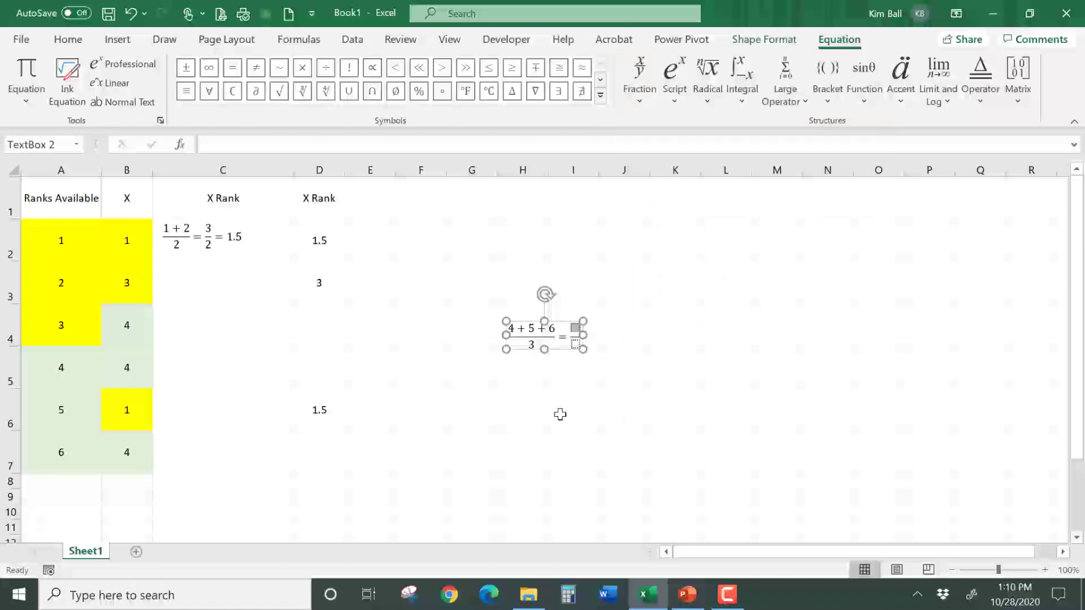
text(15/)
key(Down)
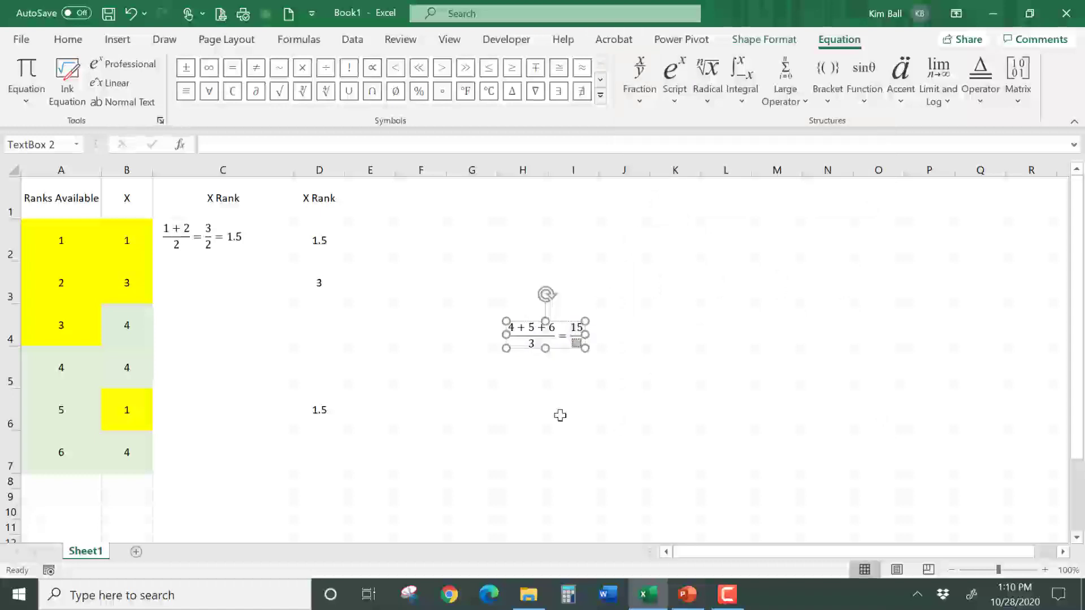
text(3)
key(Right)
text(= 5)
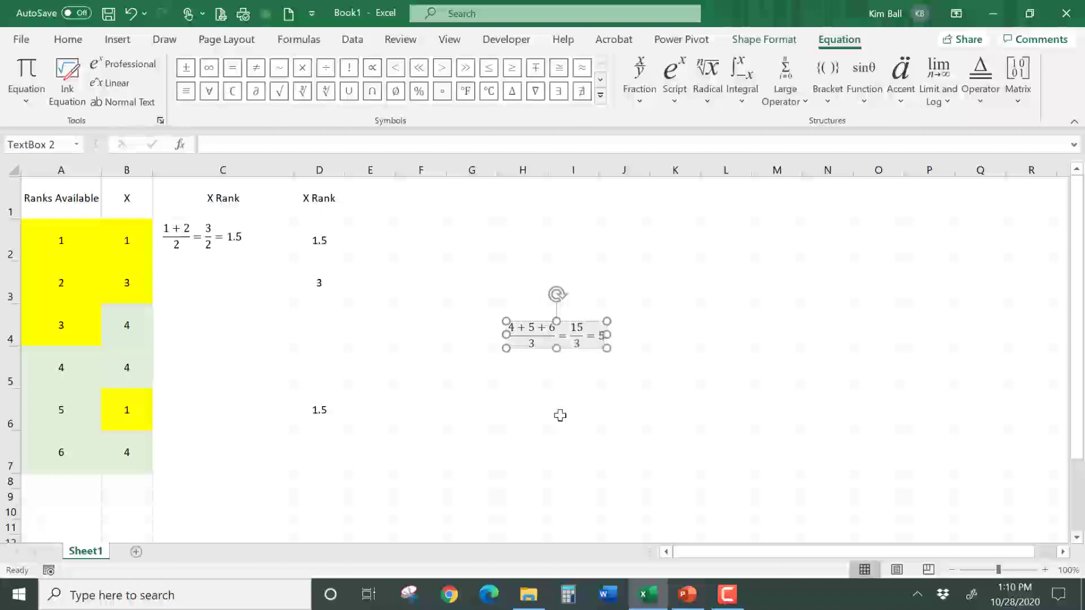
click(595, 423)
click(526, 326)
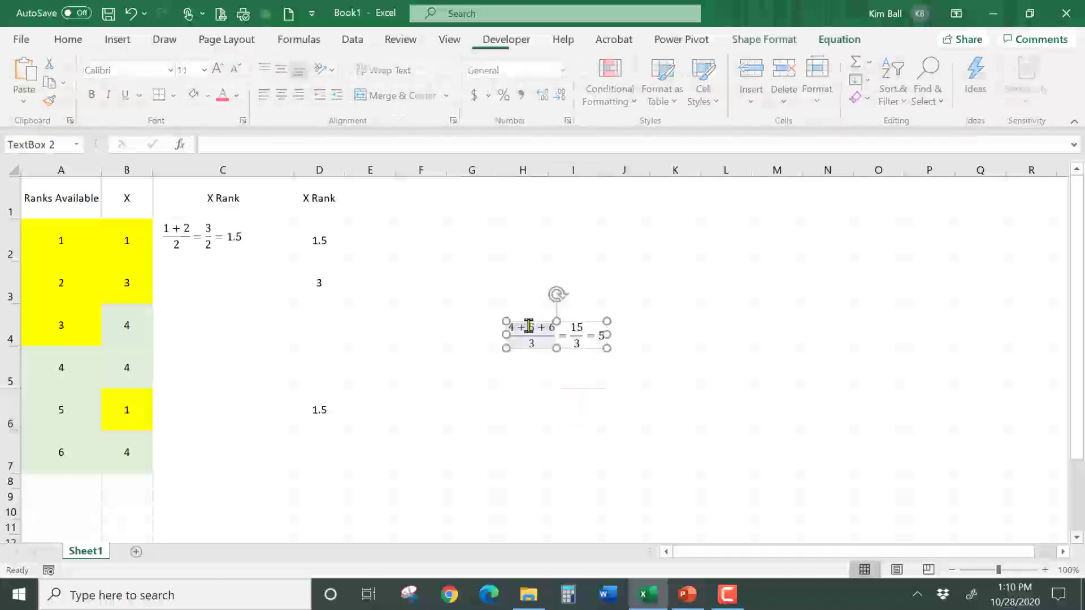
drag(526, 322, 178, 313)
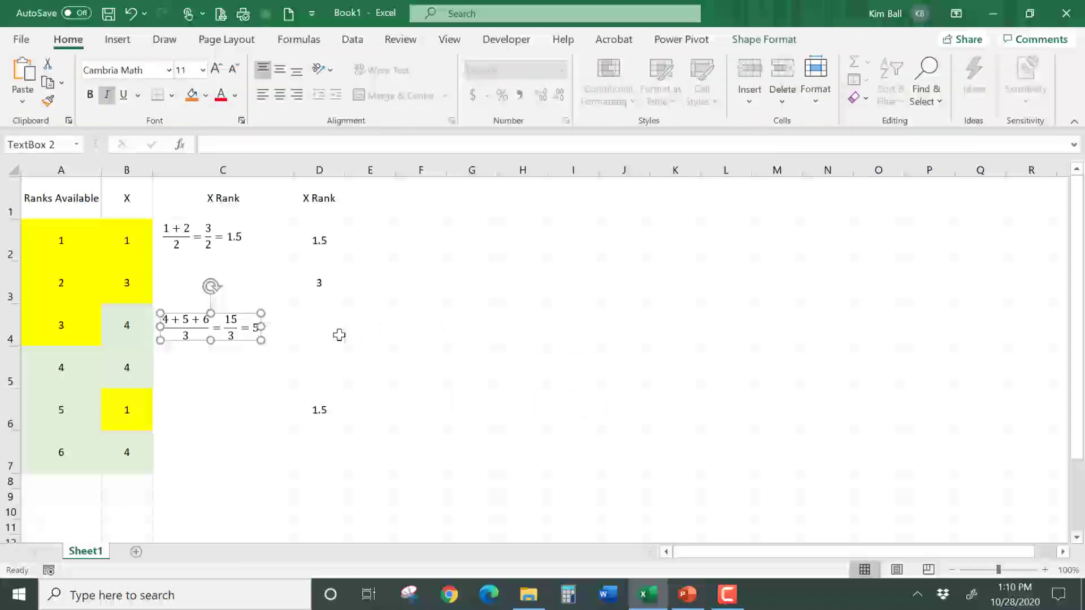
Enter 5 as the X Rank in D4, D5 and D7
click(331, 326)
text(5)
key(Return)
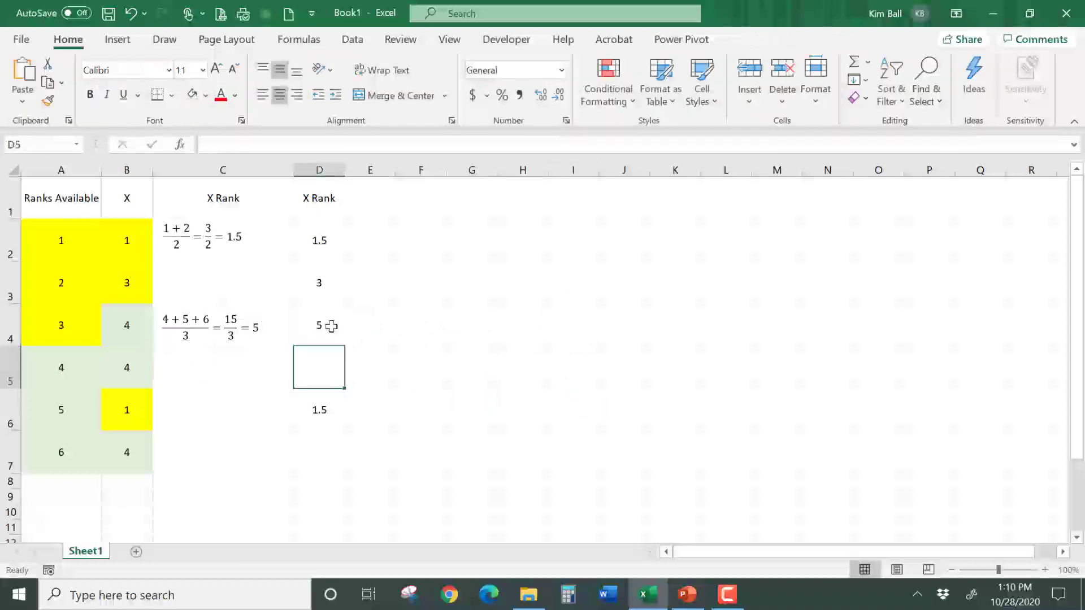
text(5)
key(Return)
key(Return)
text(5)
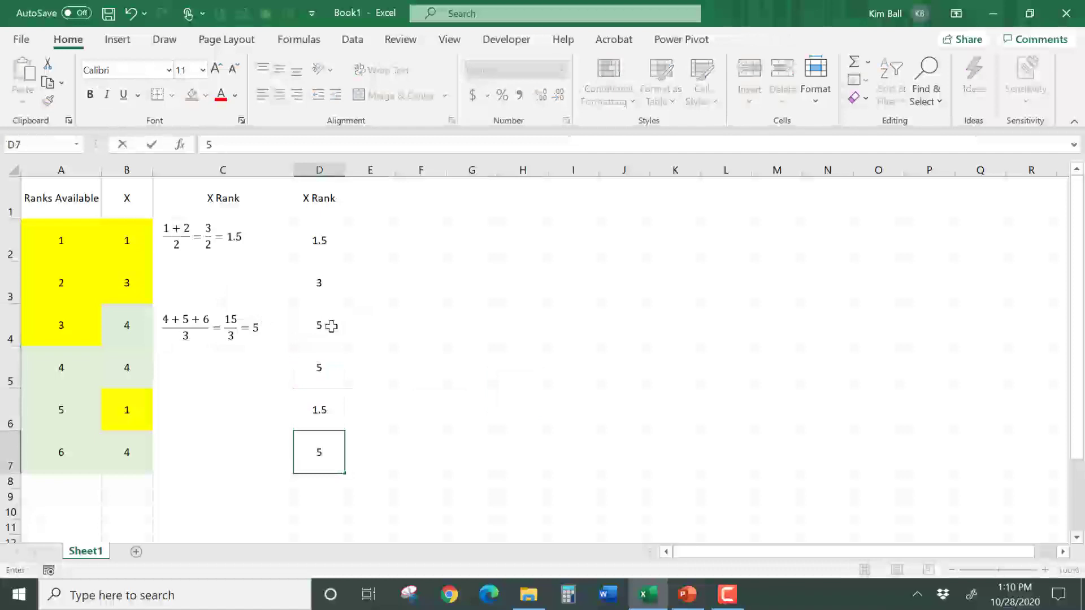
key(Return)
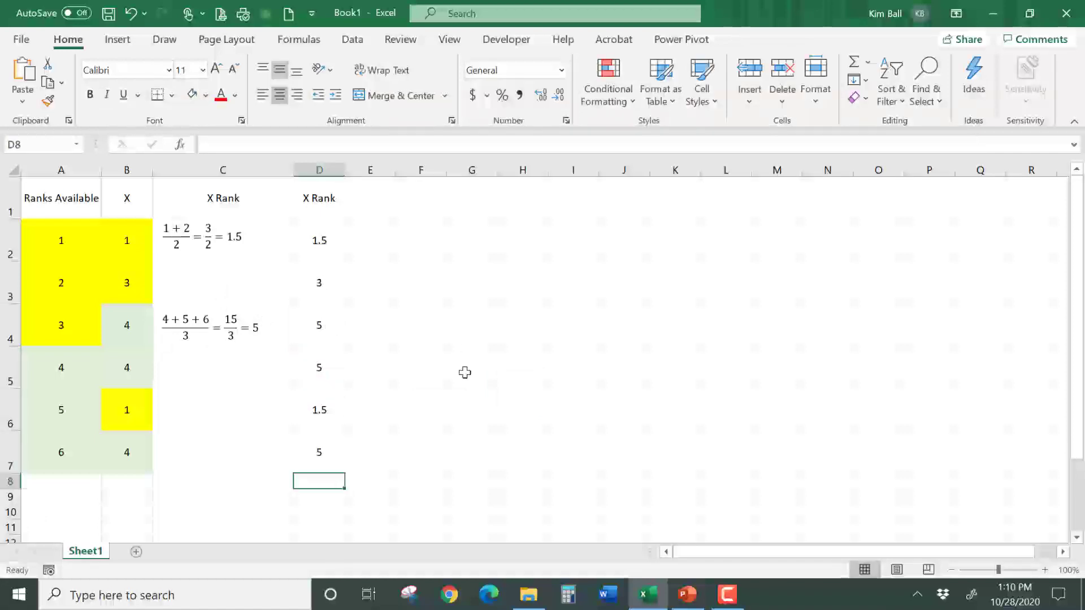